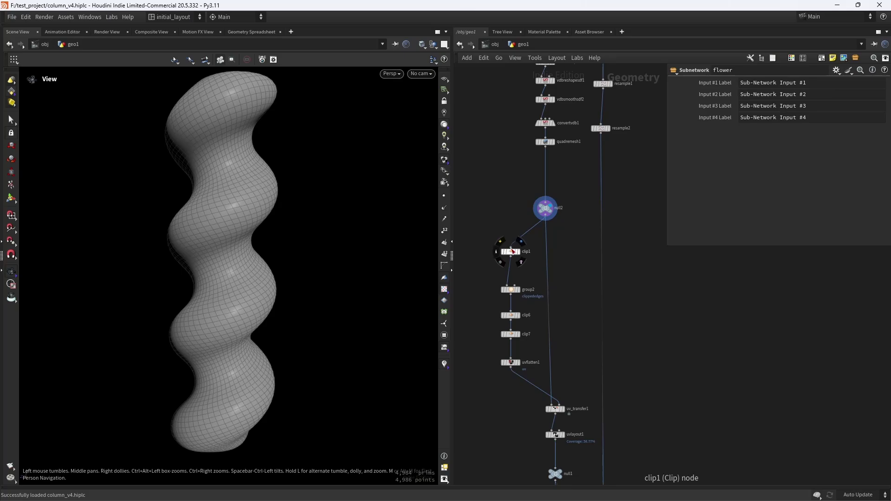
# Step: Display and select the clip1 node to examine how it cuts the twisted column mesh
pyautogui.click(511, 251)
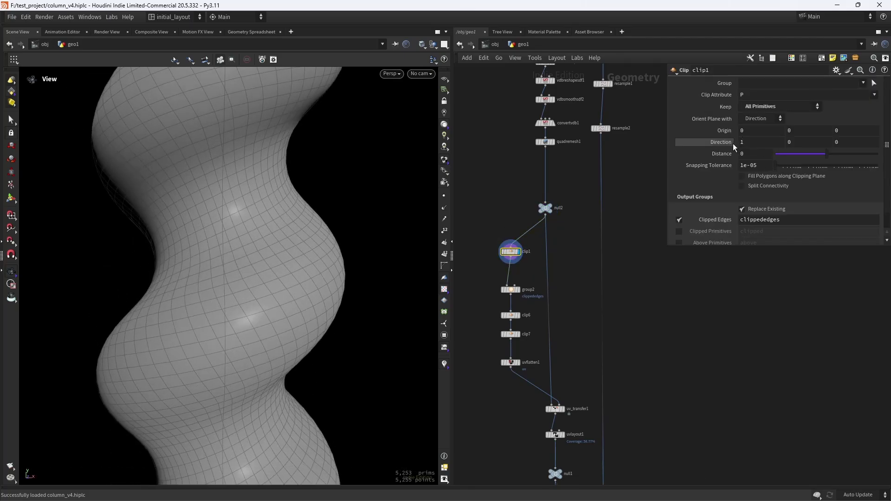
pyautogui.moveTo(336, 286); pyautogui.dragTo(319, 283)
pyautogui.scroll(-3, 319, 283)
# Step: Display and select the group2 node, and examine its clippededges edge group and group settings on the column
pyautogui.moveTo(519, 284); pyautogui.dragTo(512, 271, button='middle')
pyautogui.click(512, 274)
pyautogui.moveTo(325, 260)
pyautogui.mouseDown()
pyautogui.moveTo(223, 259)
pyautogui.moveTo(318, 248)
pyautogui.mouseUp()
pyautogui.click(504, 277)
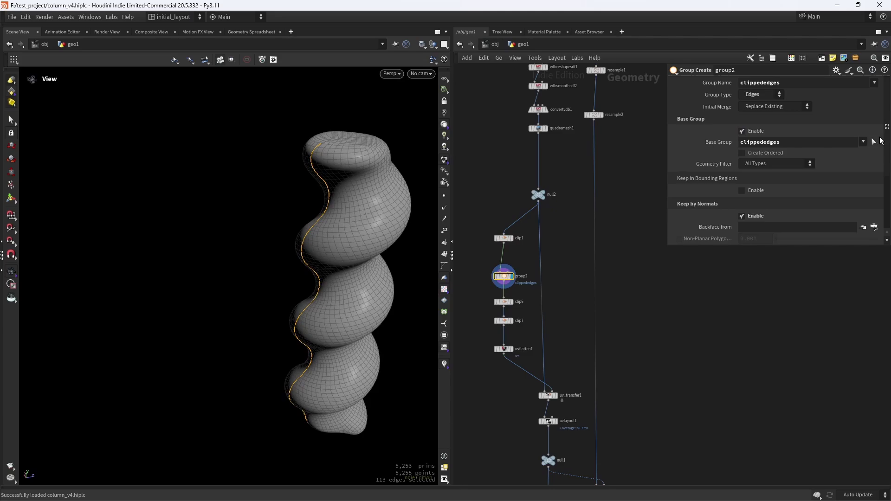
pyautogui.moveTo(887, 141); pyautogui.dragTo(888, 188)
pyautogui.moveTo(357, 260); pyautogui.dragTo(383, 246)
pyautogui.moveTo(887, 160); pyautogui.dragTo(875, 109)
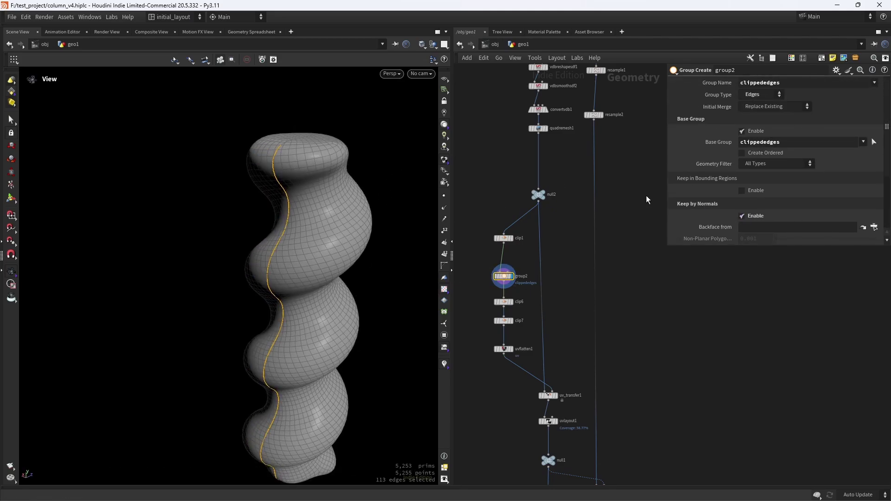
pyautogui.scroll(2, 473, 294)
# Step: Display the clip6 and clip7 nodes in turn and examine the cuts near the column's ends
pyautogui.click(515, 304)
pyautogui.keyDown('alt'); pyautogui.moveTo(366, 294); pyautogui.dragTo(301, 349); pyautogui.keyUp('alt')
pyautogui.scroll(5, 241, 375)
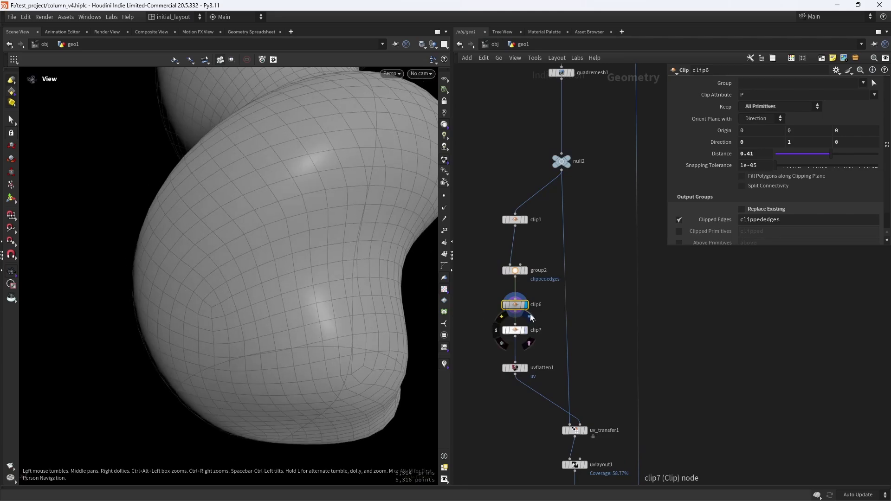
pyautogui.click(530, 318)
pyautogui.press('f')
pyautogui.scroll(3, 302, 242)
pyautogui.moveTo(271, 227); pyautogui.dragTo(284, 307, button='middle')
pyautogui.scroll(5, 312, 231)
pyautogui.moveTo(312, 231); pyautogui.dragTo(231, 257)
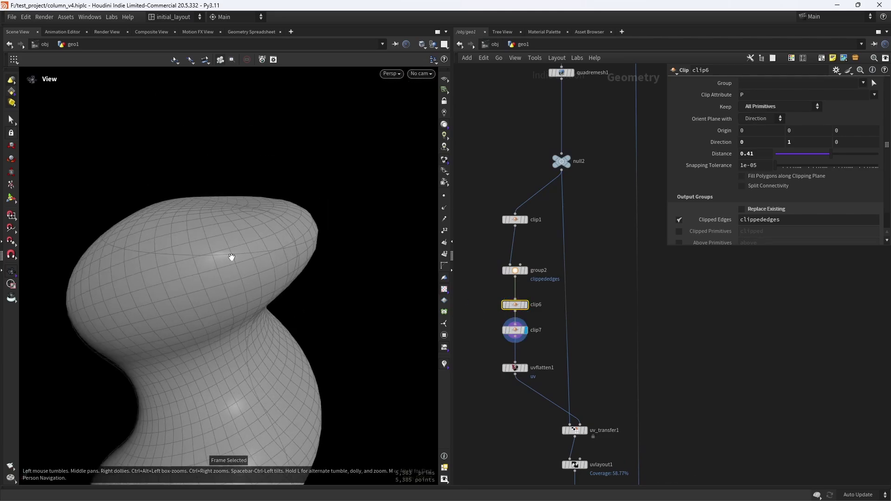
# Step: Display and select the uvflatten1 node, and examine its result in the UV and perspective views
pyautogui.click(525, 368)
pyautogui.click(514, 367)
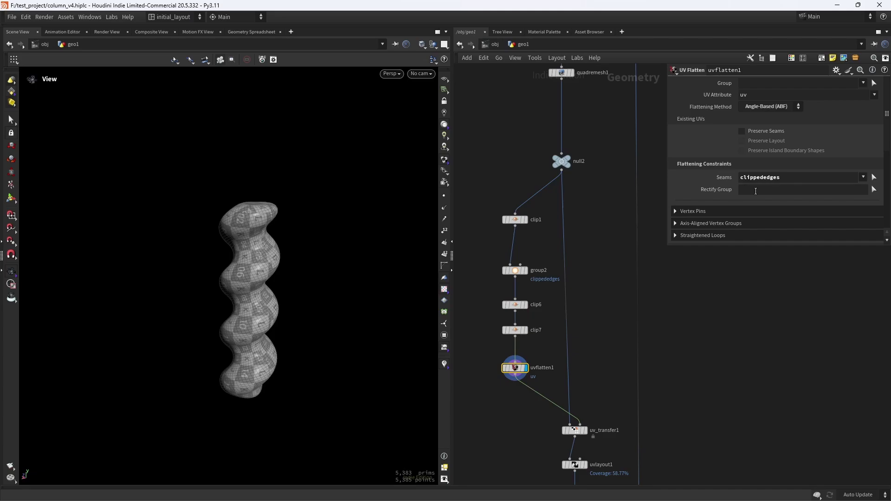
pyautogui.scroll(4, 271, 275)
pyautogui.moveTo(271, 275); pyautogui.dragTo(332, 283)
pyautogui.hotkey('space', '5')
pyautogui.hotkey('space', '1')
pyautogui.scroll(6, 282, 223)
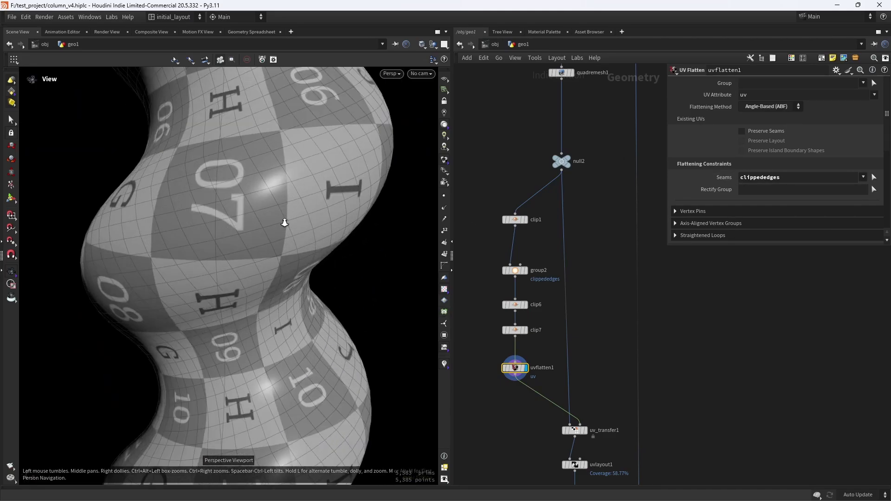
# Step: Display the uv_transfer1 node and examine the transferred UVs along the column and at its upper end
pyautogui.moveTo(604, 357); pyautogui.dragTo(590, 283, button='middle')
pyautogui.moveTo(576, 344)
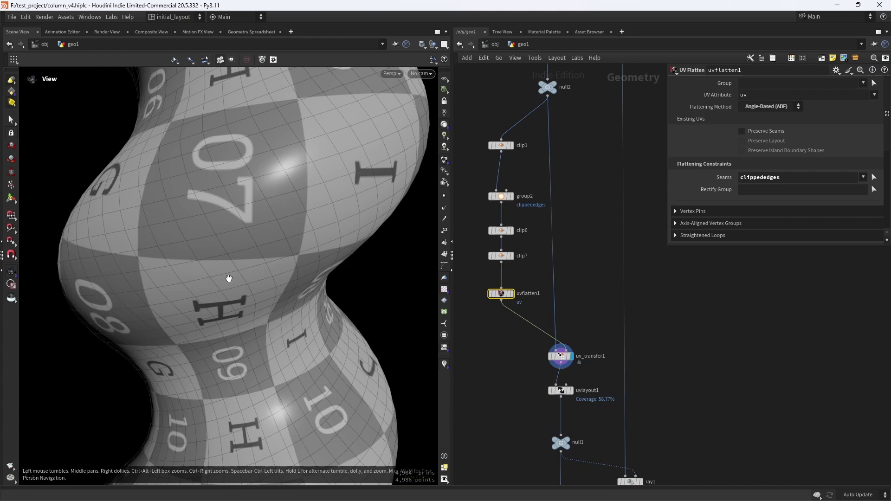
pyautogui.scroll(-6, 251, 274)
pyautogui.moveTo(269, 162); pyautogui.dragTo(214, 312, button='middle')
pyautogui.scroll(6, 213, 313)
pyautogui.moveTo(213, 312); pyautogui.dragTo(211, 258)
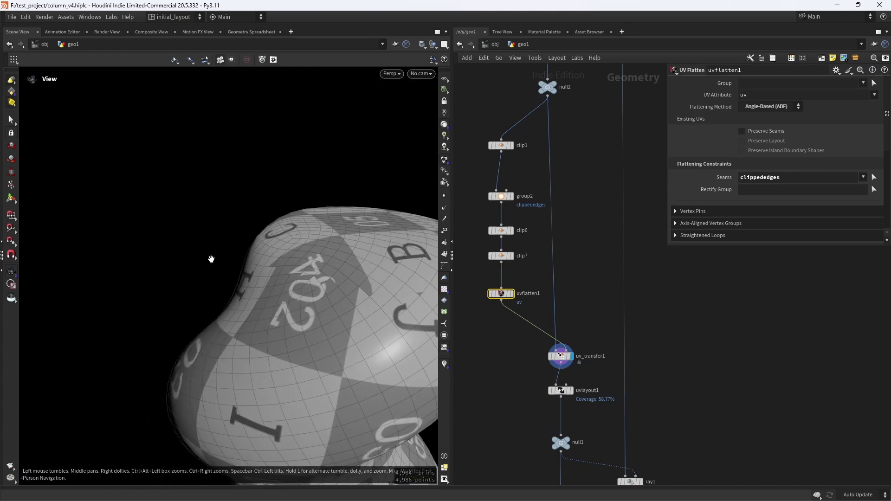
pyautogui.scroll(-8, 280, 324)
pyautogui.moveTo(280, 325); pyautogui.dragTo(223, 251, button='middle')
pyautogui.moveTo(223, 251); pyautogui.dragTo(260, 298)
pyautogui.scroll(4, 260, 299)
pyautogui.moveTo(259, 298); pyautogui.dragTo(250, 289, button='middle')
# Step: Display the uvlayout1 node and examine the laid-out UVs on the whole column
pyautogui.moveTo(573, 315); pyautogui.dragTo(565, 271, button='middle')
pyautogui.click(568, 335)
pyautogui.scroll(-4, 261, 336)
pyautogui.moveTo(260, 336)
pyautogui.mouseDown()
pyautogui.moveTo(310, 341)
pyautogui.moveTo(279, 318)
pyautogui.moveTo(277, 327)
pyautogui.mouseUp()
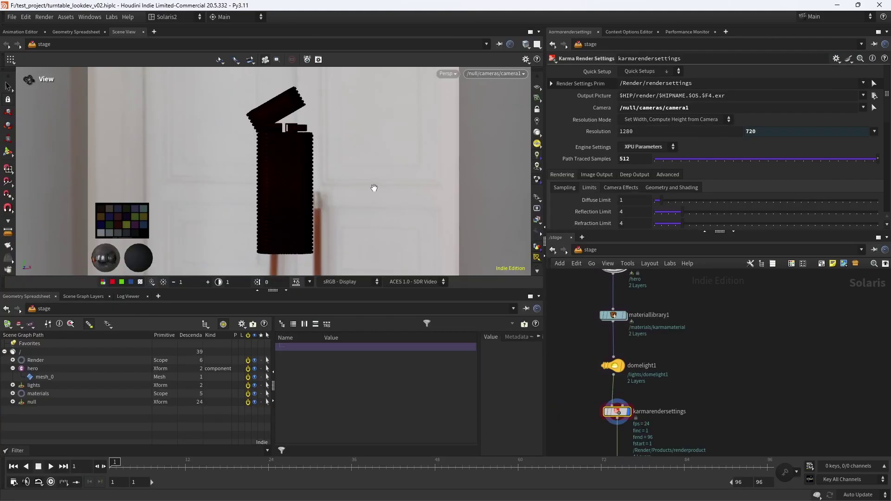
# Step: In the turntable_lookdev_v02 scene, select the camera1 node and examine its transform parameters
pyautogui.moveTo(325, 195); pyautogui.dragTo(364, 163)
pyautogui.moveTo(584, 322); pyautogui.dragTo(580, 441, button='middle')
pyautogui.moveTo(571, 375); pyautogui.dragTo(634, 408)
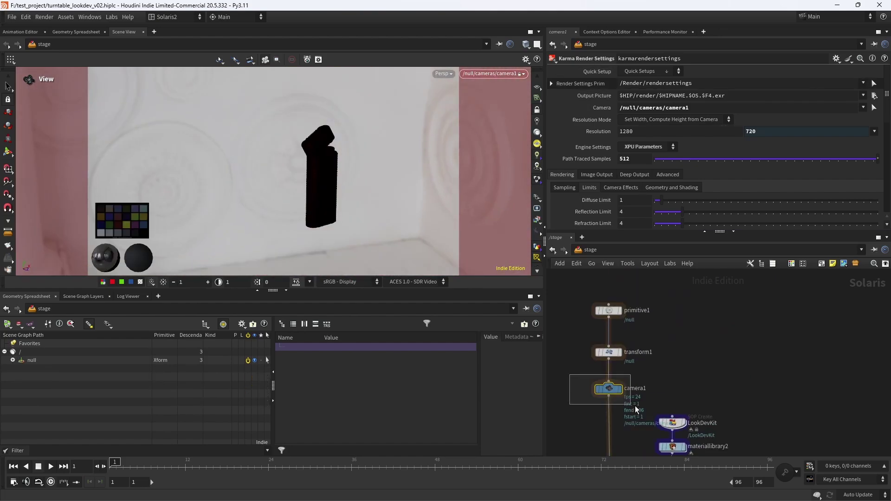
pyautogui.click(836, 60)
pyautogui.moveTo(776, 156)
pyautogui.click(691, 185)
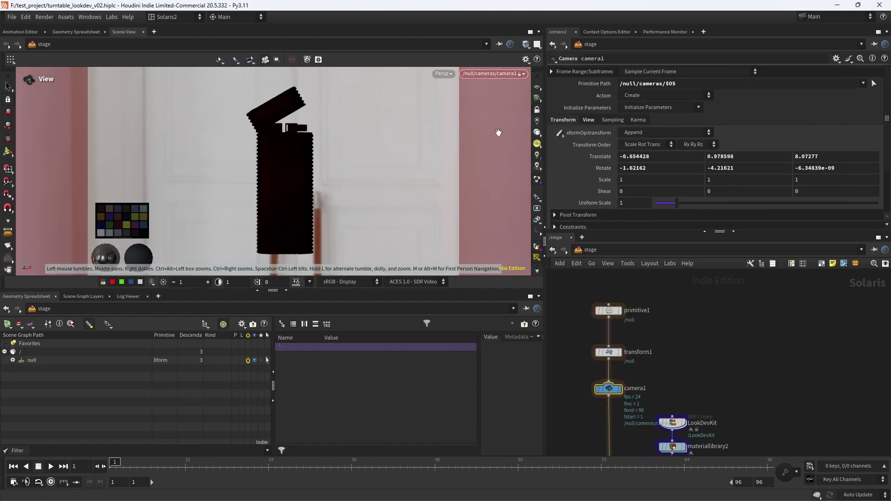
# Step: Play the turntable animation through camera1 and return to the first frame
pyautogui.moveTo(575, 441); pyautogui.dragTo(575, 261, button='middle')
pyautogui.click(51, 466)
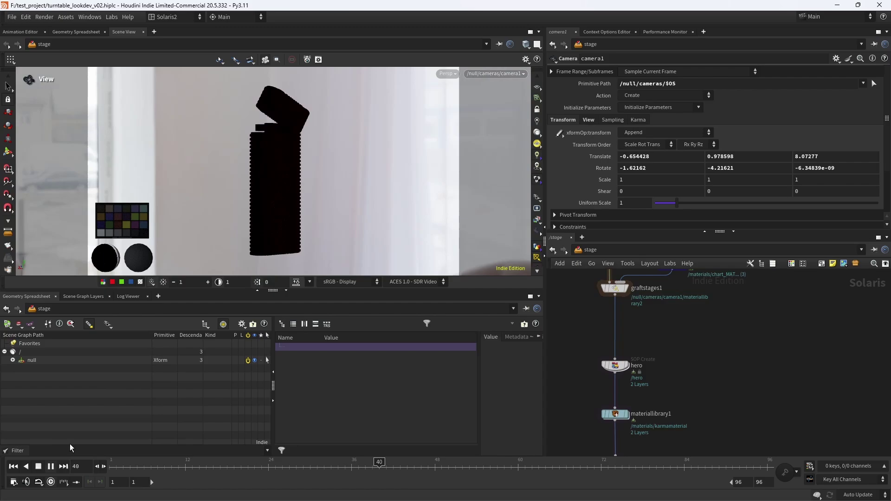
pyautogui.click(13, 467)
# Step: Select the transform1 node and examine its rotation, frame range and sampling behavior options
pyautogui.moveTo(687, 292); pyautogui.dragTo(709, 486, button='middle')
pyautogui.moveTo(597, 301); pyautogui.dragTo(663, 336)
pyautogui.moveTo(673, 349); pyautogui.dragTo(668, 313, button='middle')
pyautogui.moveTo(624, 331); pyautogui.dragTo(625, 332)
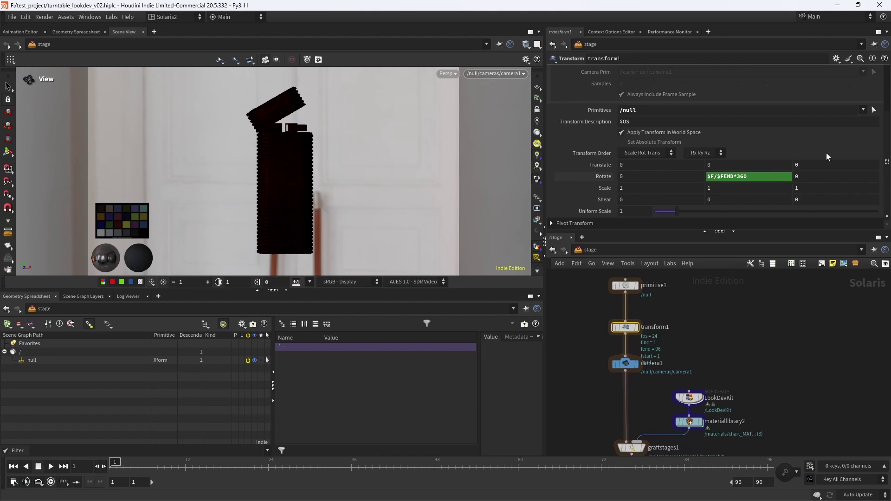
pyautogui.scroll(3, 826, 121)
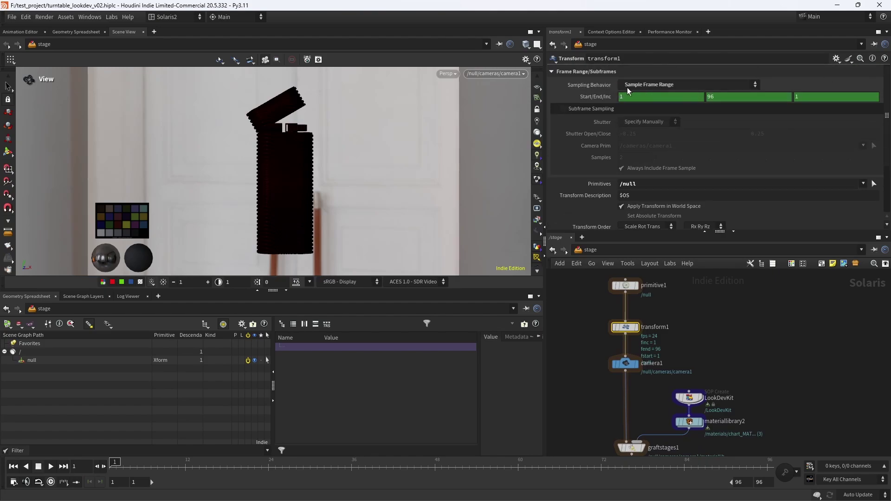
pyautogui.click(637, 84)
pyautogui.click(636, 83)
pyautogui.scroll(-3, 884, 113)
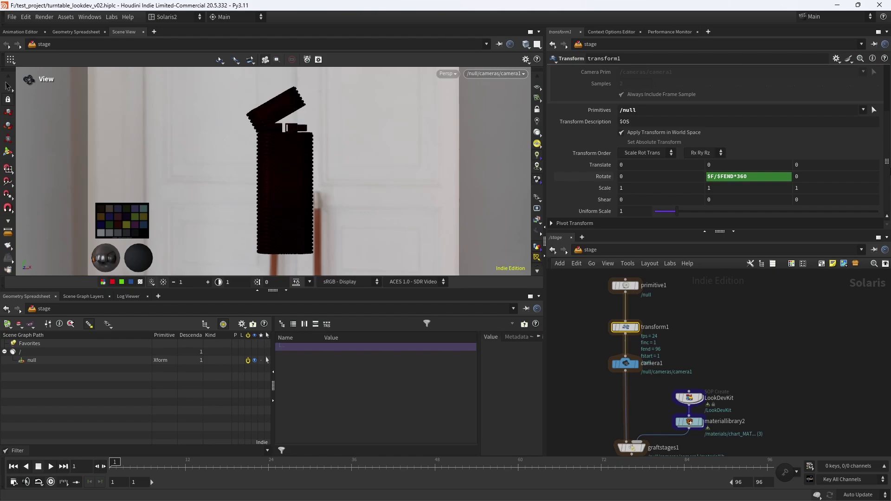
# Step: Inspect the Y rotation expression of the transform1 node and select the camera1 node again
pyautogui.doubleClick(713, 177)
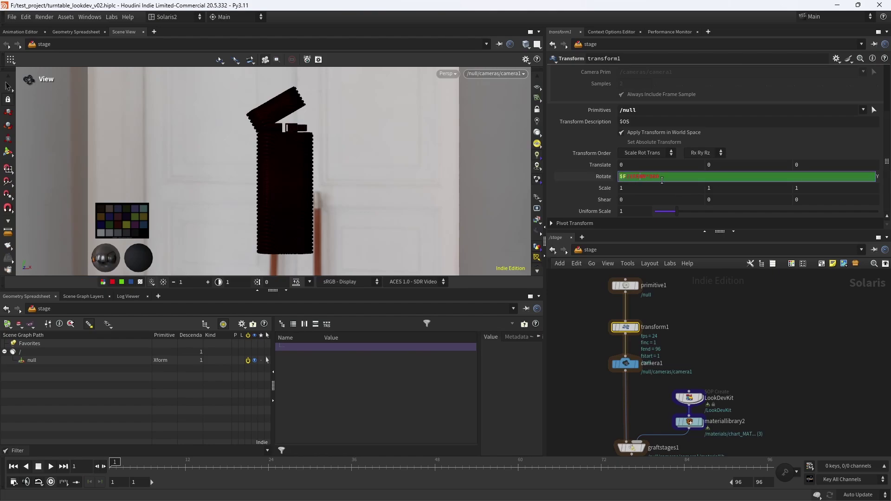
pyautogui.click(713, 323)
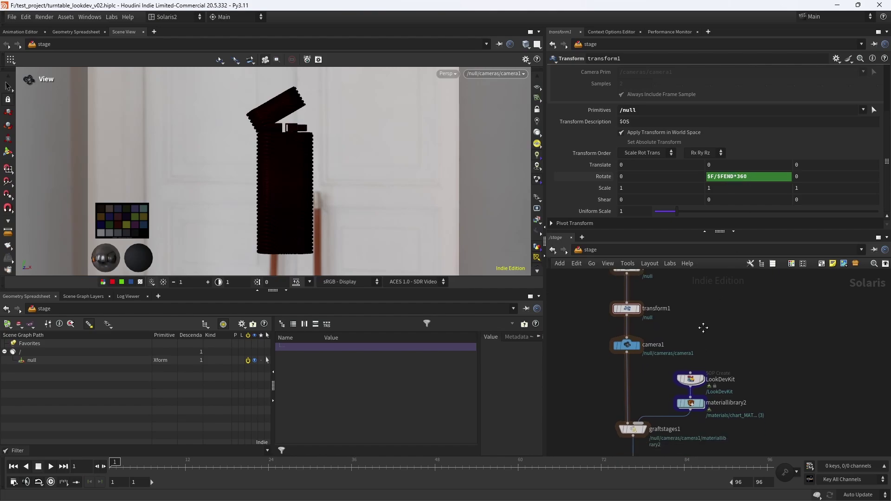
pyautogui.click(644, 344)
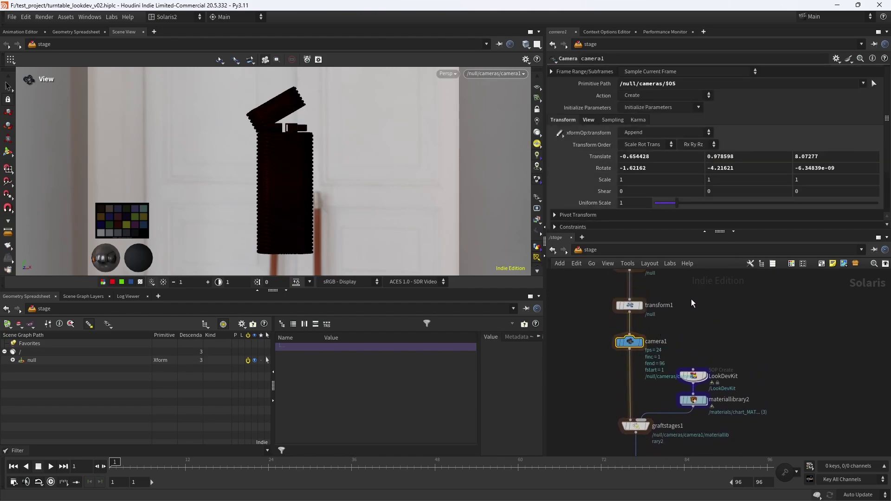
pyautogui.moveTo(653, 388); pyautogui.dragTo(630, 351, button='middle')
# Step: Enter the LookDevKit geometry network and display the merged color chart grid and two spheres
pyautogui.doubleClick(670, 339)
pyautogui.press('f')
pyautogui.moveTo(297, 235); pyautogui.dragTo(239, 215, button='right')
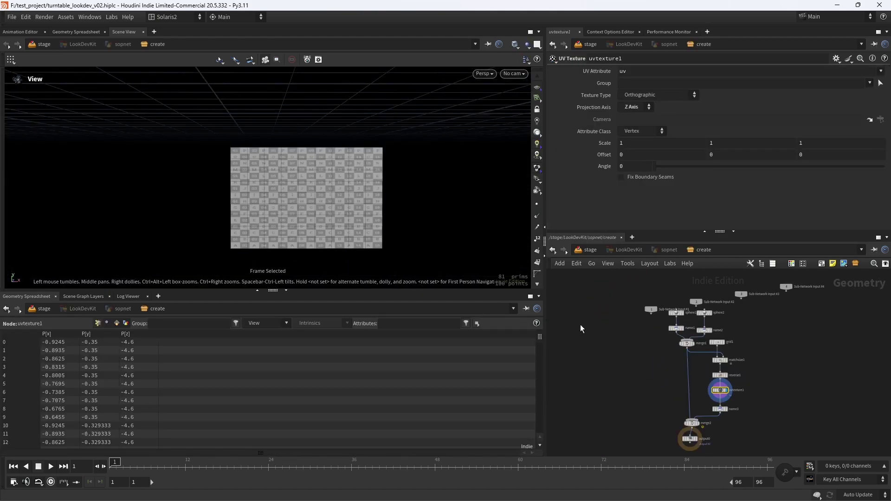
pyautogui.moveTo(692, 421); pyautogui.dragTo(649, 364, button='middle')
pyautogui.click(656, 368)
pyautogui.moveTo(390, 242); pyautogui.dragTo(350, 209, button='right')
pyautogui.moveTo(350, 209)
pyautogui.mouseDown()
pyautogui.moveTo(319, 219)
pyautogui.moveTo(366, 213)
pyautogui.mouseUp()
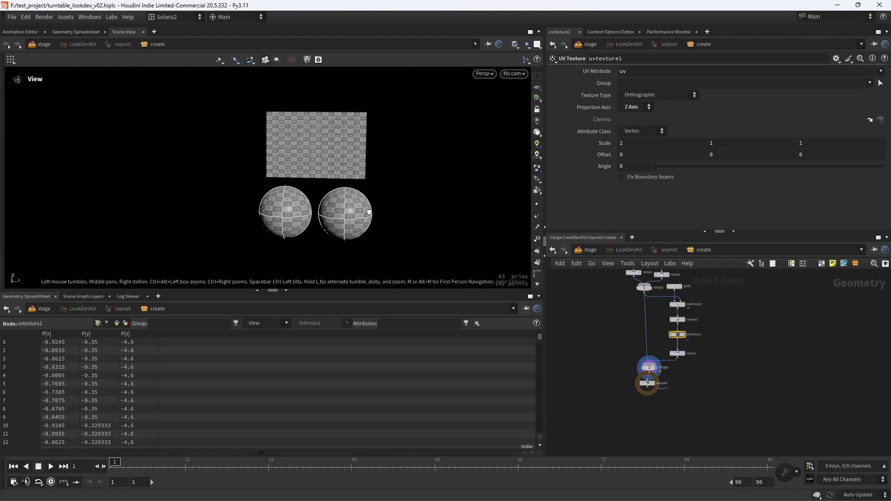
# Step: Return to the stage network and inspect how the materiallibrary2, graftstages1 and camera1 nodes are set up and connected
pyautogui.click(593, 252)
pyautogui.moveTo(623, 352); pyautogui.dragTo(621, 335, button='middle')
pyautogui.click(661, 355)
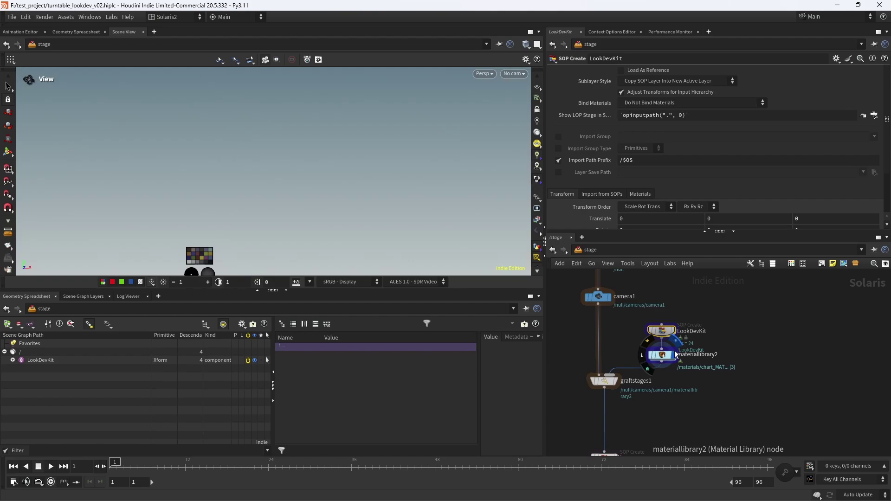
pyautogui.click(615, 375)
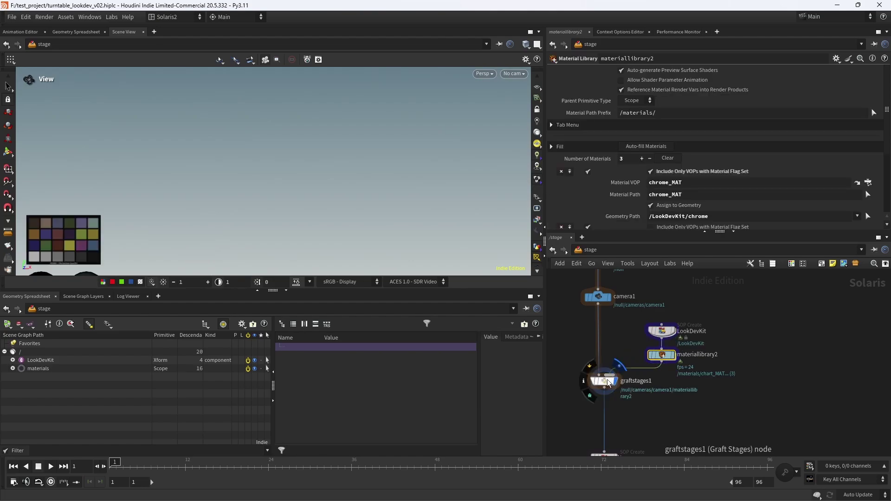
pyautogui.scroll(3, 622, 345)
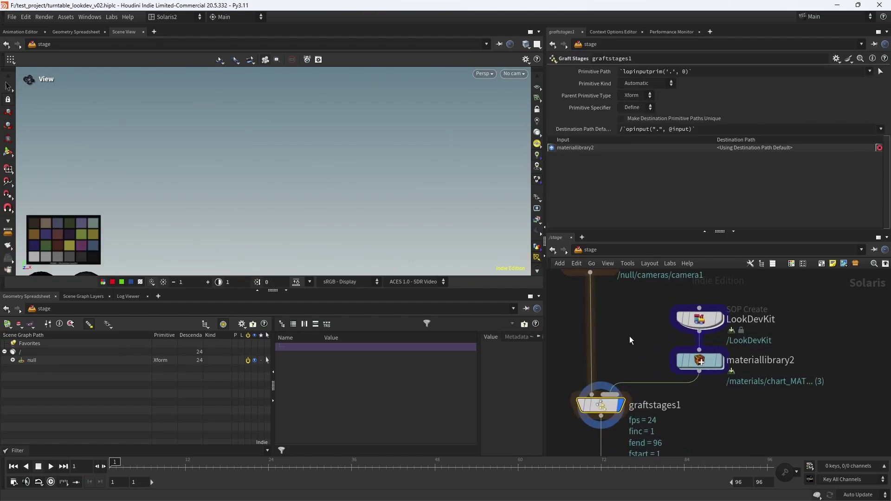
pyautogui.scroll(-4, 638, 344)
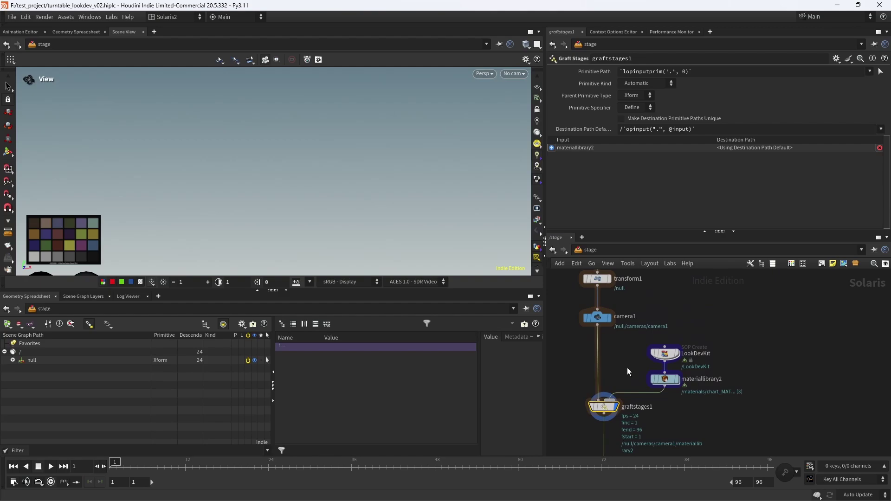
pyautogui.moveTo(640, 349); pyautogui.dragTo(647, 390, button='middle')
pyautogui.click(620, 354)
pyautogui.moveTo(677, 314); pyautogui.dragTo(660, 325, button='middle')
pyautogui.click(659, 331)
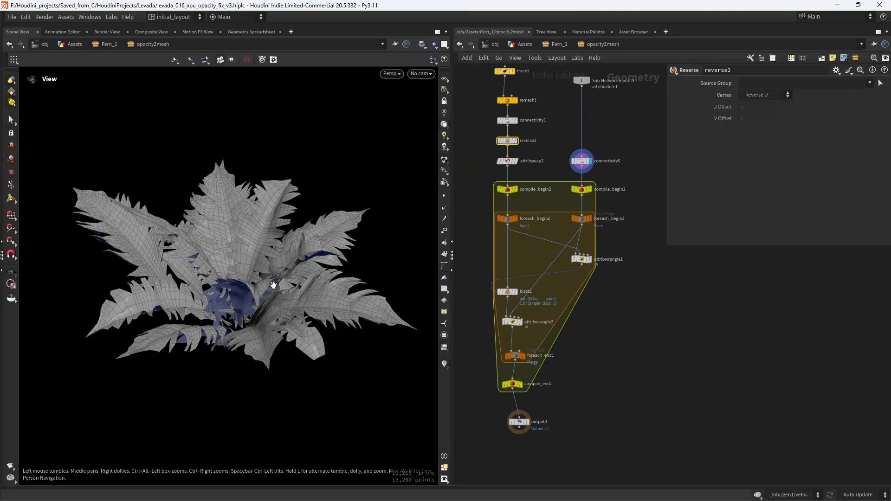
# Step: In the fern's opacity2mesh network, compare the compile_end1 result with the original geometry at connectivity5
pyautogui.moveTo(274, 284); pyautogui.dragTo(364, 284)
pyautogui.click(523, 379)
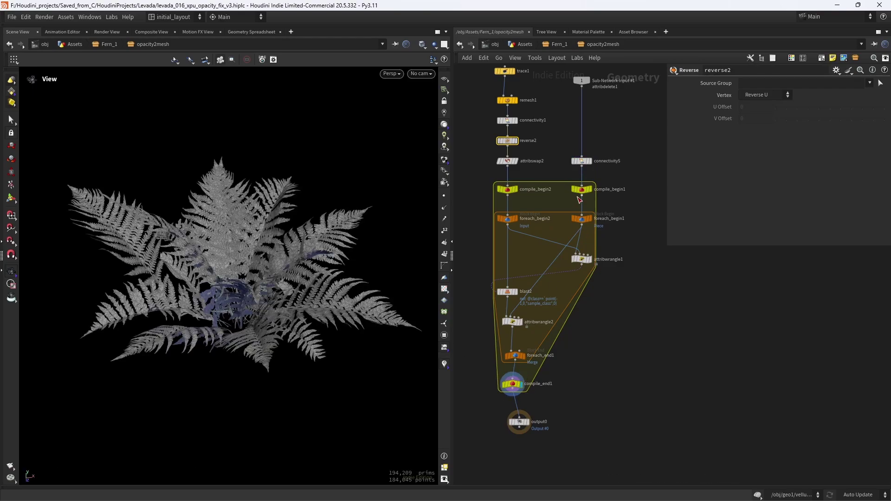
pyautogui.click(593, 152)
pyautogui.click(518, 382)
pyautogui.moveTo(538, 136); pyautogui.dragTo(534, 197, button='middle')
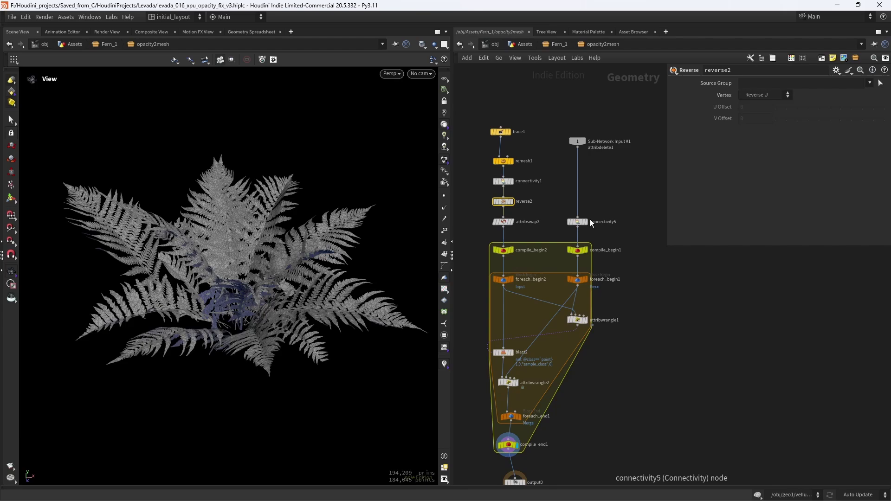
pyautogui.click(585, 219)
pyautogui.scroll(3, 545, 158)
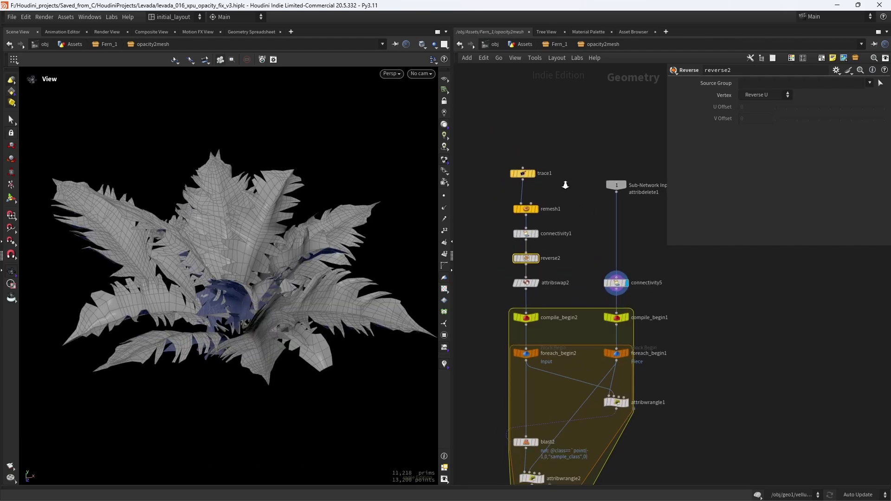
# Step: Display the trace1 node with its leaf outlines framed, and examine the triangulated result of remesh1
pyautogui.click(509, 132)
pyautogui.press('f')
pyautogui.moveTo(288, 292); pyautogui.dragTo(283, 263)
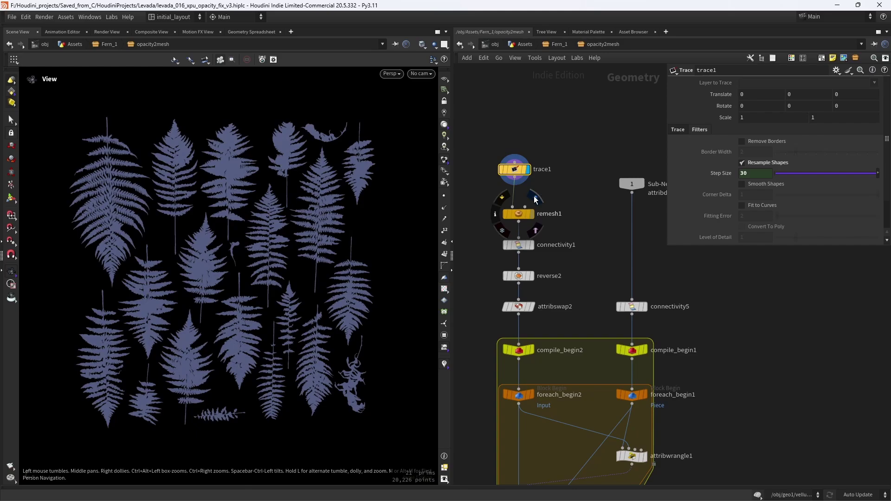
pyautogui.click(536, 200)
pyautogui.scroll(6, 318, 149)
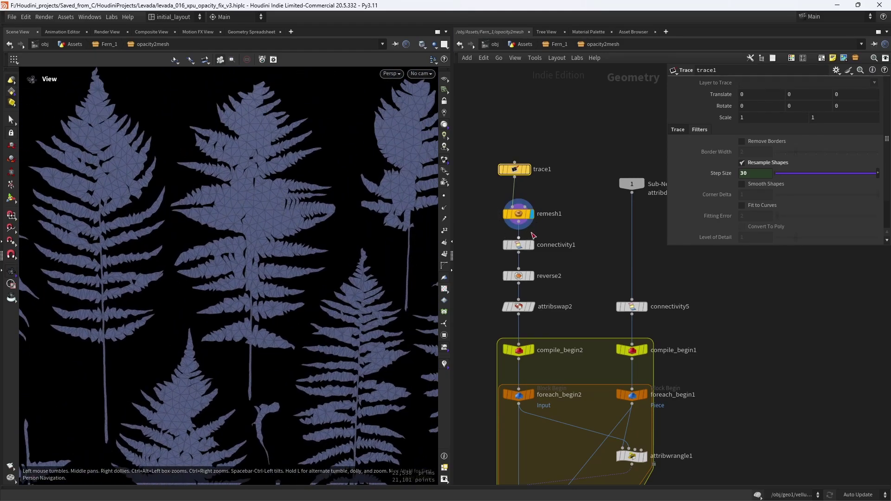
# Step: Display and select the connectivity1 node to examine its settings and the traced leaves
pyautogui.click(530, 244)
pyautogui.click(519, 245)
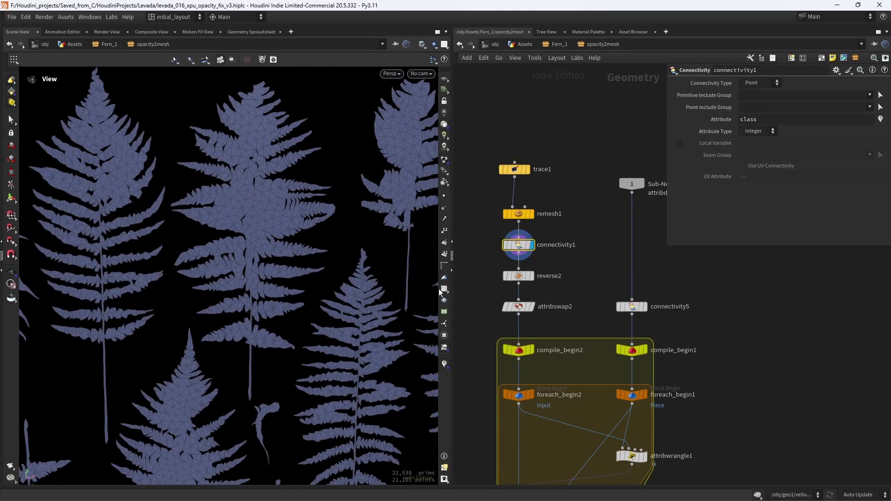
pyautogui.scroll(-3, 328, 352)
pyautogui.moveTo(428, 346); pyautogui.dragTo(410, 276, button='middle')
# Step: Display the reverse2 node and examine the flipped faces across the whole leaf atlas
pyautogui.click(530, 275)
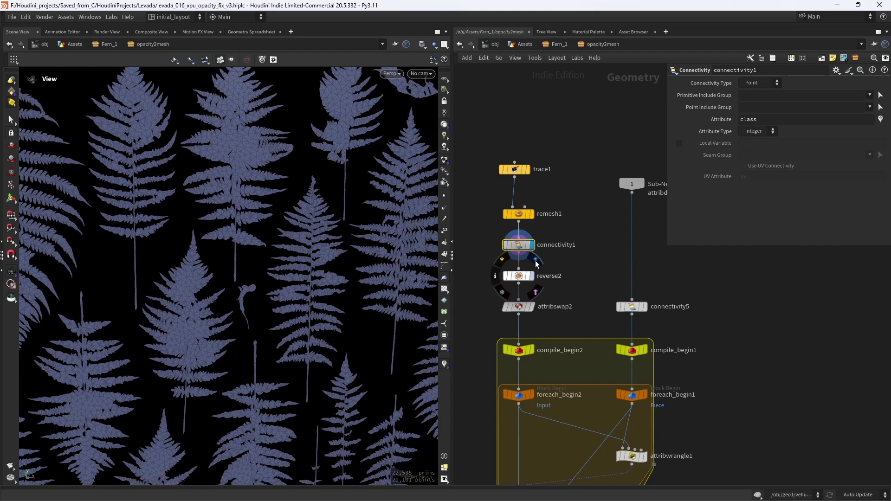
pyautogui.scroll(-3, 348, 314)
pyautogui.moveTo(349, 314); pyautogui.dragTo(344, 289, button='middle')
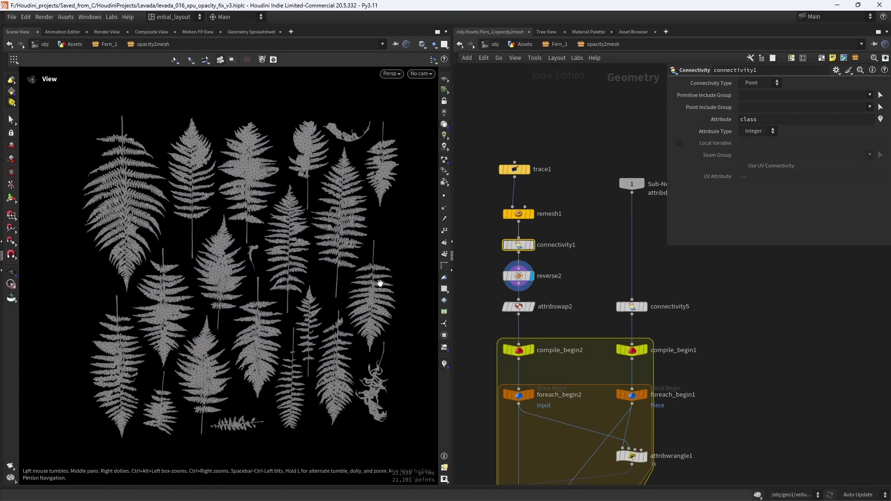
# Step: Display and select the attribswap2 node, frame its geometry and view its node information
pyautogui.click(533, 307)
pyautogui.click(523, 307)
pyautogui.hotkey('space', 'g')
pyautogui.middleClick(522, 307)
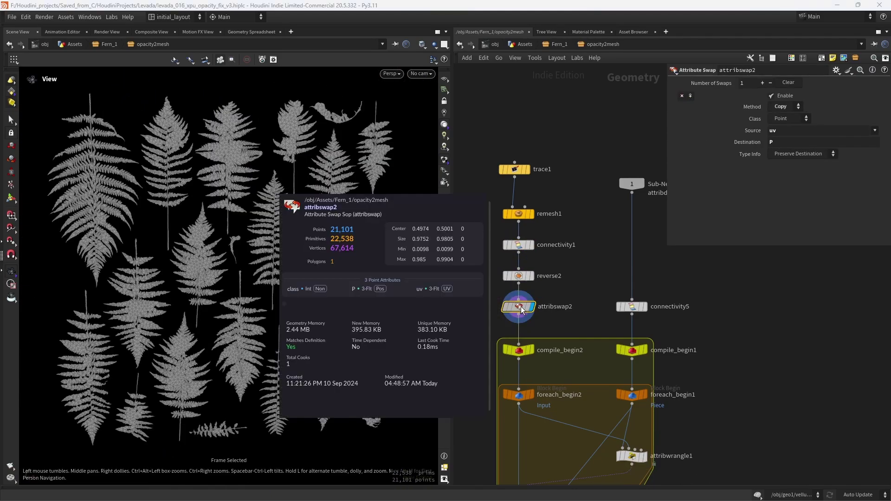
# Step: Check the attribswap2 leaves in the UV view against their perspective view
pyautogui.hotkey('space', '5')
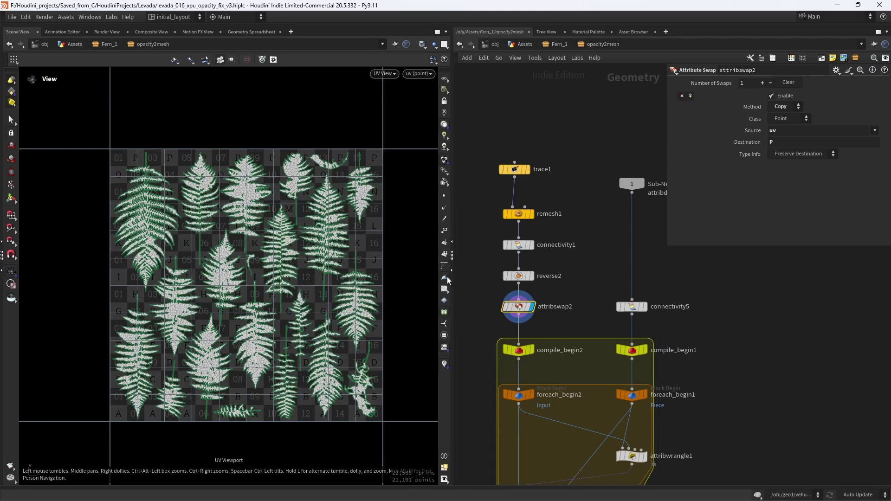
pyautogui.hotkey('space', '1')
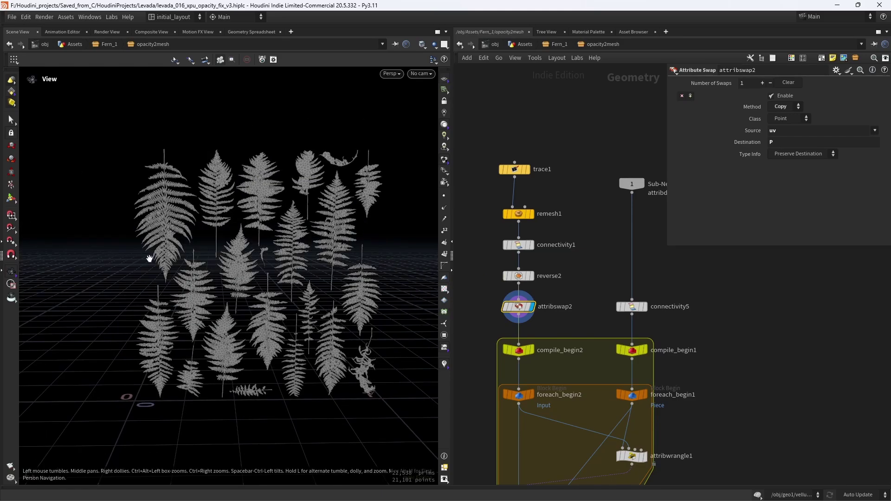
# Step: Display the connectivity5 node and frame the original fern cards in the perspective view
pyautogui.scroll(-1, 643, 293)
pyautogui.moveTo(645, 293); pyautogui.dragTo(554, 223, button='middle')
pyautogui.click(552, 232)
pyautogui.hotkey('space', 'g')
pyautogui.moveTo(344, 282); pyautogui.dragTo(288, 289)
# Step: Inspect the fern cards' UVs up close with number labels briefly shown, and return to the perspective view
pyautogui.hotkey('space', '5')
pyautogui.moveTo(157, 233); pyautogui.dragTo(291, 174, button='right')
pyautogui.click(445, 254)
pyautogui.moveTo(230, 251); pyautogui.dragTo(268, 209, button='right')
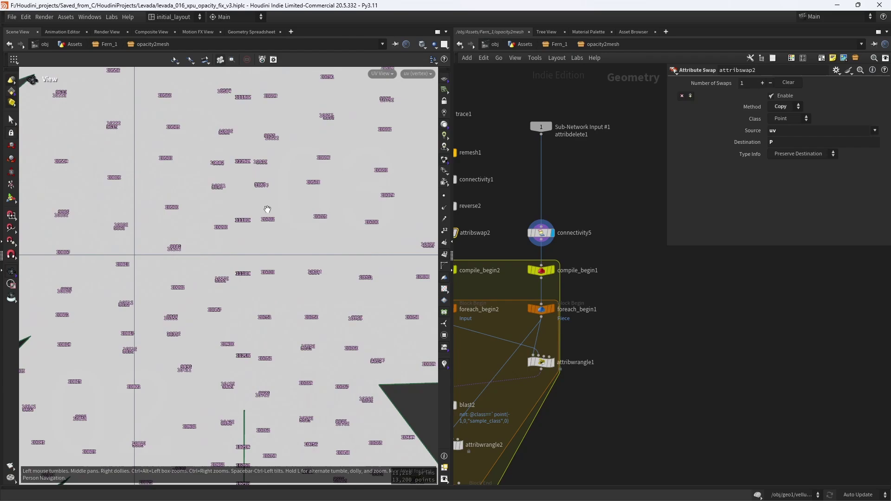
pyautogui.click(445, 255)
pyautogui.moveTo(375, 297); pyautogui.dragTo(262, 274, button='right')
pyautogui.hotkey('space', '1')
# Step: Hide the UV grid texture on the fern cards and select connectivity5 to read its settings
pyautogui.moveTo(323, 258); pyautogui.dragTo(358, 272)
pyautogui.moveTo(358, 273); pyautogui.dragTo(418, 284, button='right')
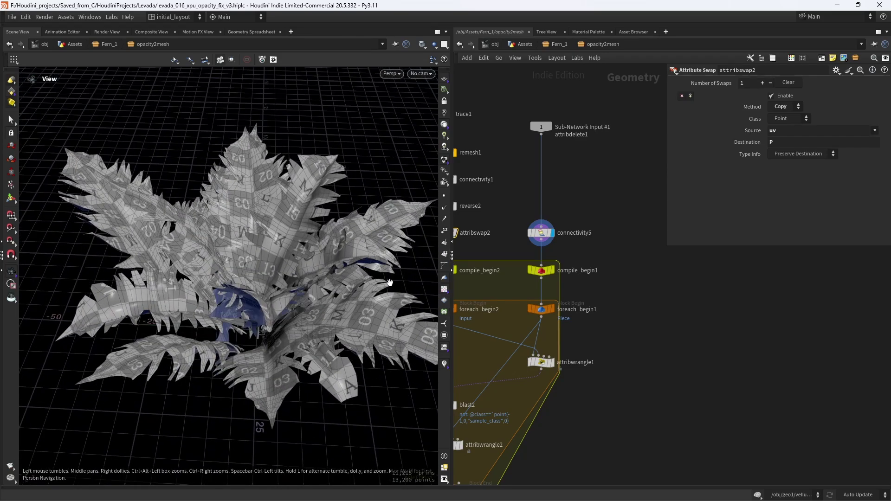
pyautogui.click(445, 289)
pyautogui.moveTo(612, 304); pyautogui.dragTo(622, 204, button='middle')
pyautogui.scroll(-2, 622, 204)
pyautogui.click(587, 163)
pyautogui.moveTo(603, 283); pyautogui.dragTo(616, 260, button='middle')
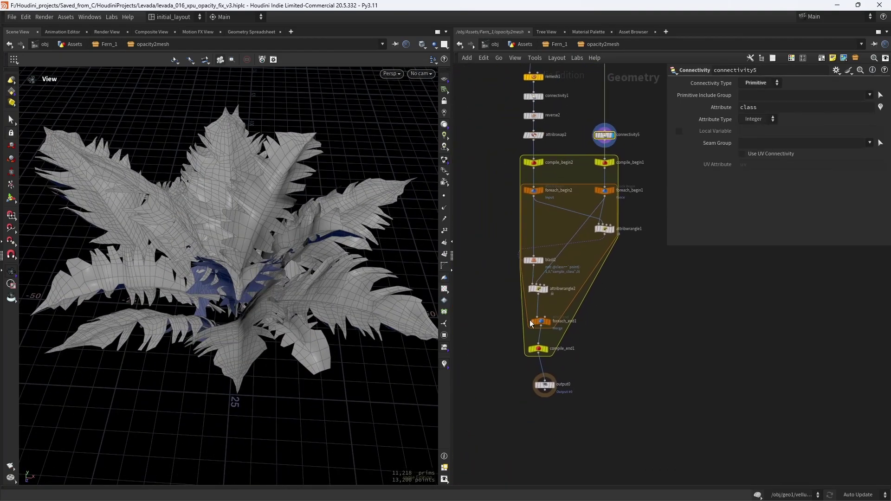
# Step: Select foreach_end1, then display, frame and select attribwrangle1 in the loop to read its sample_class code
pyautogui.click(540, 322)
pyautogui.scroll(2, 627, 310)
pyautogui.moveTo(639, 221); pyautogui.dragTo(617, 258, button='middle')
pyautogui.click(586, 262)
pyautogui.hotkey('space', 'f')
pyautogui.click(598, 274)
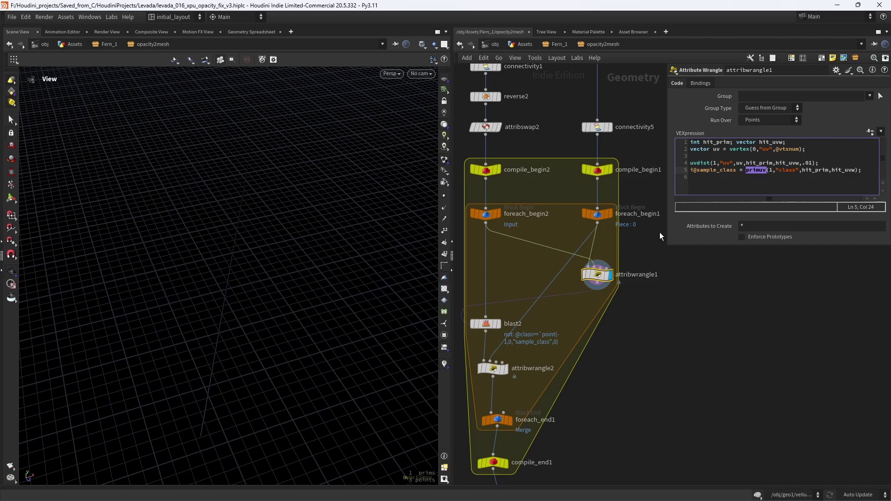
# Step: Display and select foreach_begin2 with the leaf atlas framed, and reselect attribwrangle1 to read its class lookup
pyautogui.click(499, 214)
pyautogui.hotkey('space', 'f')
pyautogui.click(488, 214)
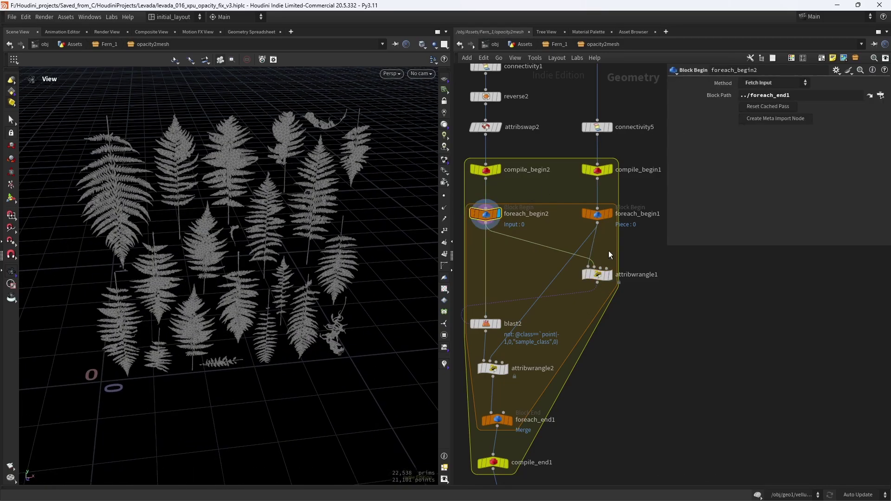
pyautogui.click(598, 275)
pyautogui.moveTo(600, 251); pyautogui.dragTo(634, 232, button='middle')
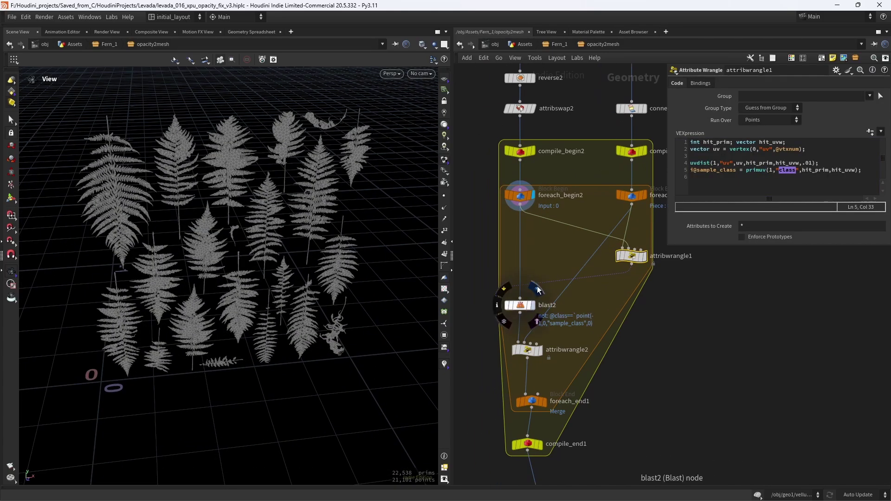
# Step: Display and select blast2, widening its parameters to read the sample_class group expression
pyautogui.click(537, 290)
pyautogui.click(521, 305)
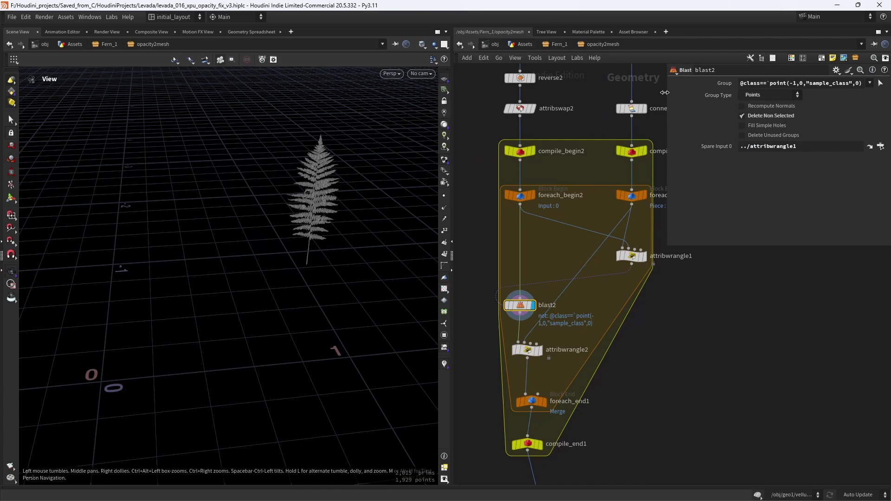
pyautogui.moveTo(665, 92); pyautogui.dragTo(583, 87)
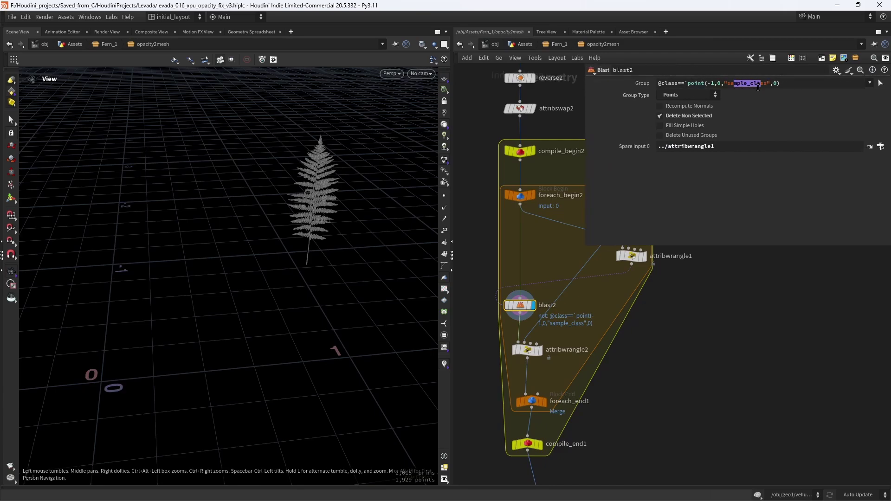
pyautogui.click(664, 335)
# Step: Display and select attribwrangle2 to read its uvsample position code
pyautogui.moveTo(643, 352); pyautogui.dragTo(628, 360, button='middle')
pyautogui.click(529, 343)
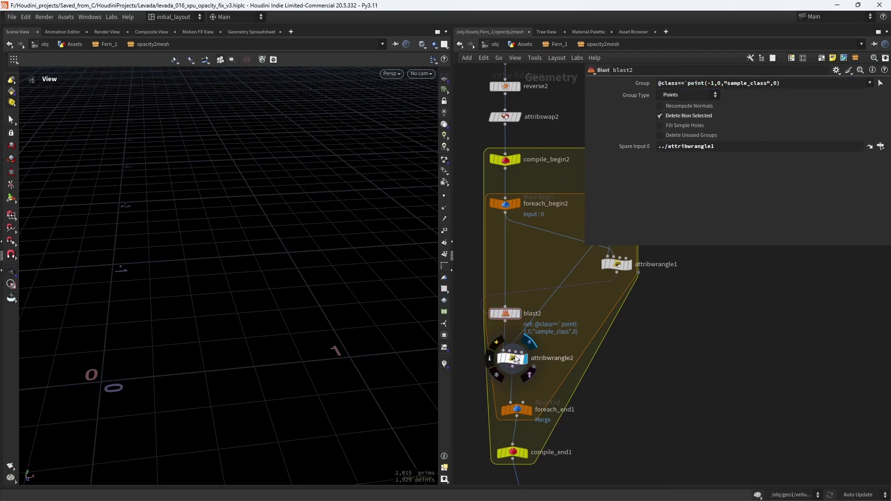
pyautogui.doubleClick(513, 358)
pyautogui.click(601, 44)
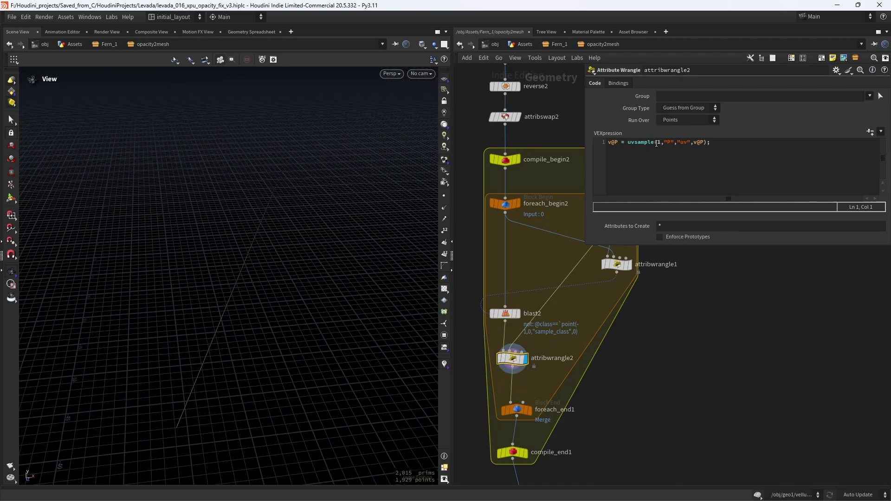
# Step: Display foreach_end1 and then compile_end1, and examine the merged fern mesh from several angles
pyautogui.moveTo(598, 384); pyautogui.dragTo(601, 358, button='middle')
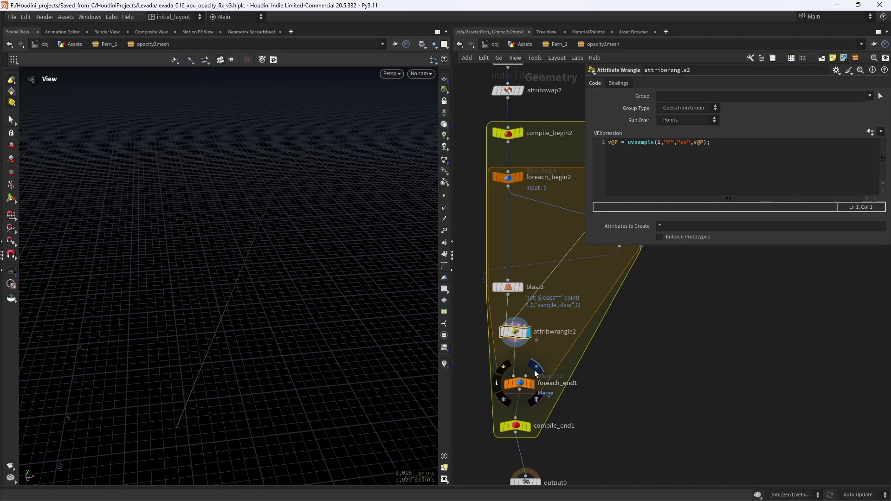
pyautogui.hotkey('space', 'f')
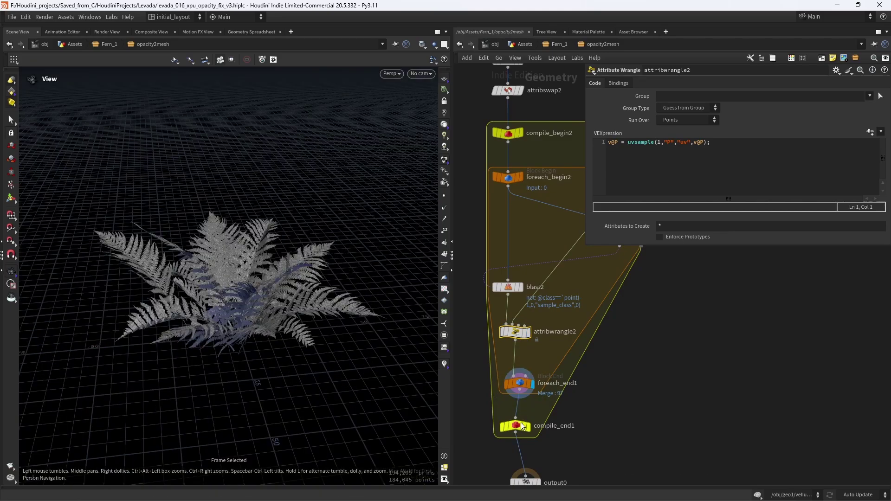
pyautogui.moveTo(531, 419)
pyautogui.moveTo(286, 299); pyautogui.dragTo(321, 269)
pyautogui.moveTo(586, 186); pyautogui.dragTo(641, 175)
pyautogui.scroll(-1, 627, 366)
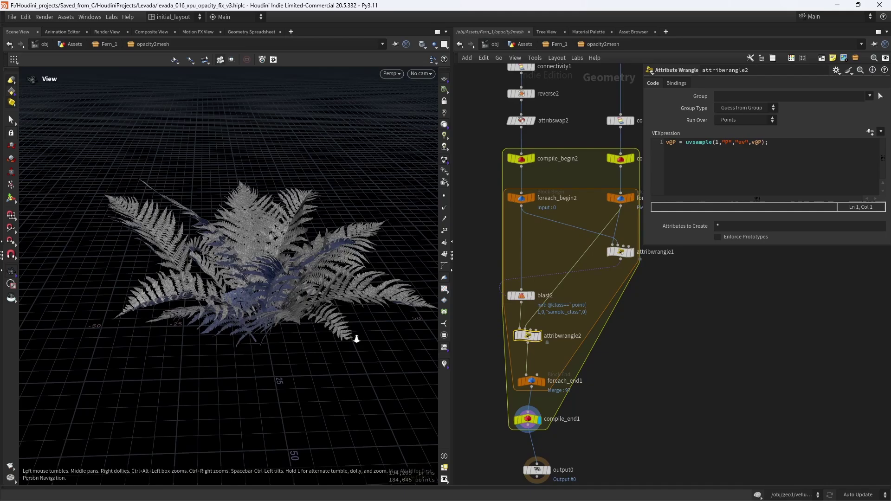
pyautogui.scroll(-2, 357, 338)
pyautogui.scroll(-3, 627, 358)
pyautogui.moveTo(627, 360); pyautogui.dragTo(609, 370, button='middle')
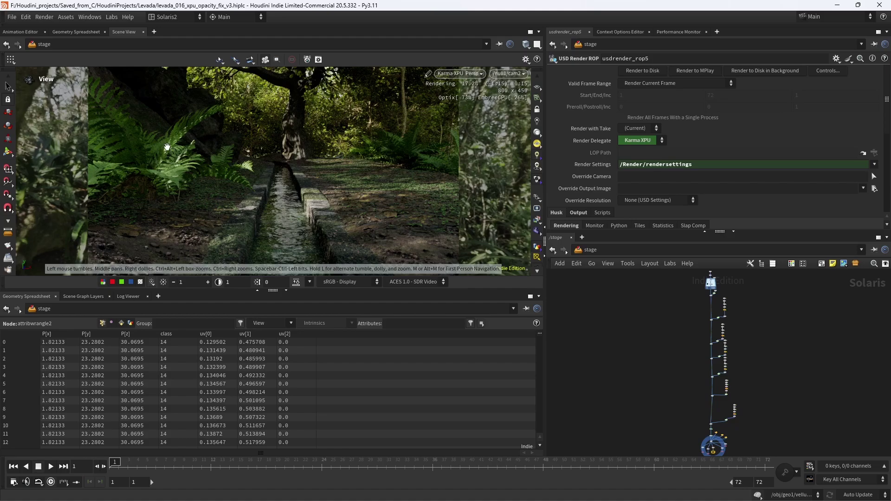
# Step: Choose a viewport renderer for the forest scene in the Solaris stage
pyautogui.click(459, 77)
pyautogui.click(457, 85)
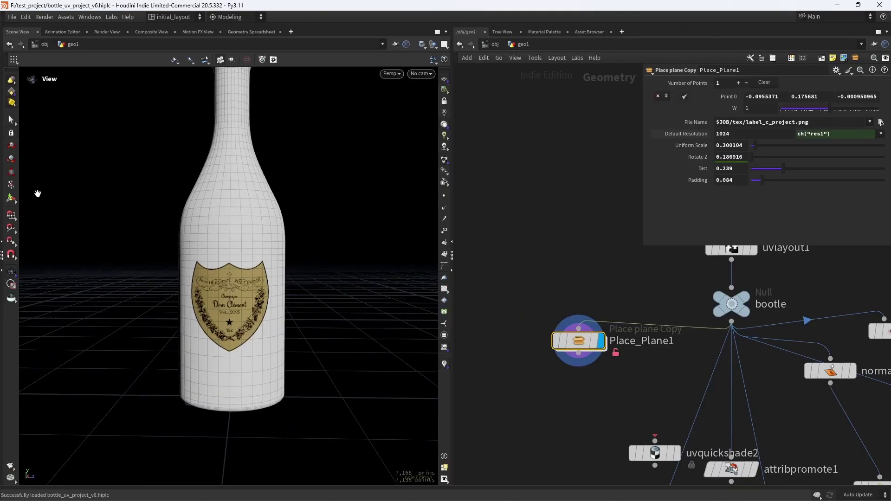
# Step: Reposition the label texture on the front of the bottle with the Place Texture tool
pyautogui.click(218, 275)
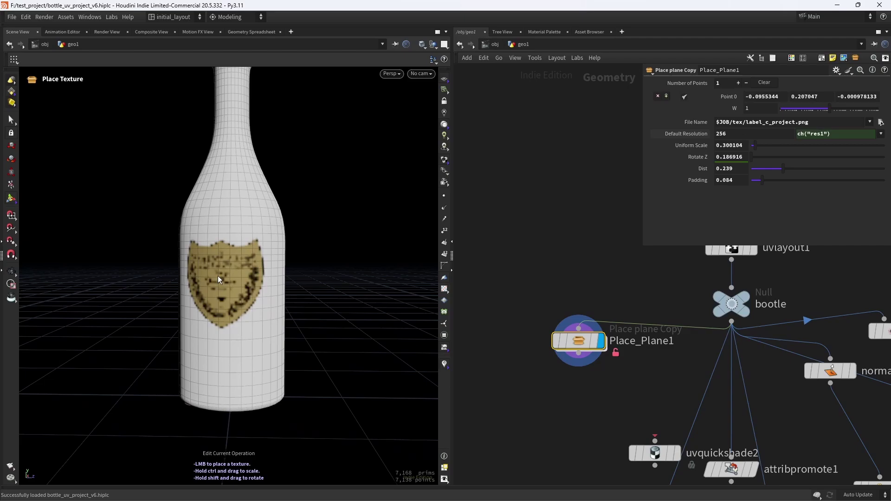
pyautogui.moveTo(218, 276); pyautogui.dragTo(232, 302)
pyautogui.press('Escape')
# Step: Open the Place_Plane1 network, display copytopoints1's plane, and display and select attribwrangle3 to read its orientation code
pyautogui.doubleClick(581, 343)
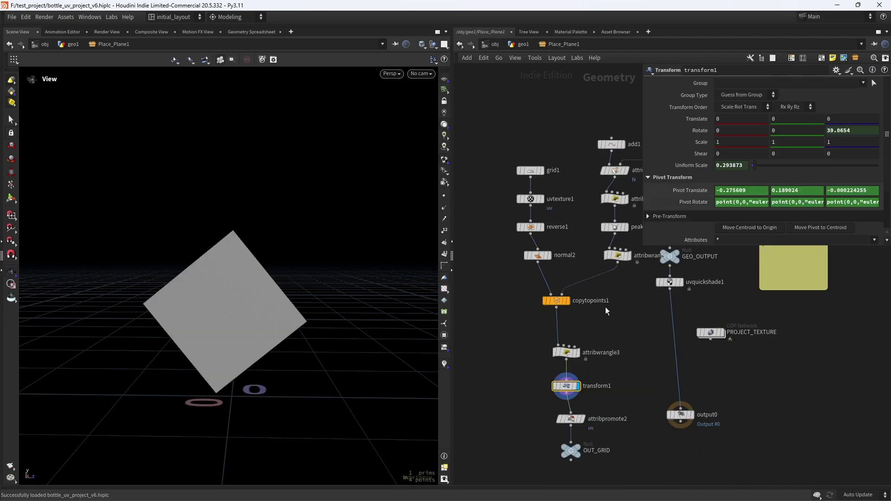
pyautogui.moveTo(606, 307); pyautogui.dragTo(597, 331, button='middle')
pyautogui.click(565, 311)
pyautogui.moveTo(347, 288); pyautogui.dragTo(256, 264)
pyautogui.moveTo(577, 353); pyautogui.dragTo(556, 319, button='middle')
pyautogui.click(542, 345)
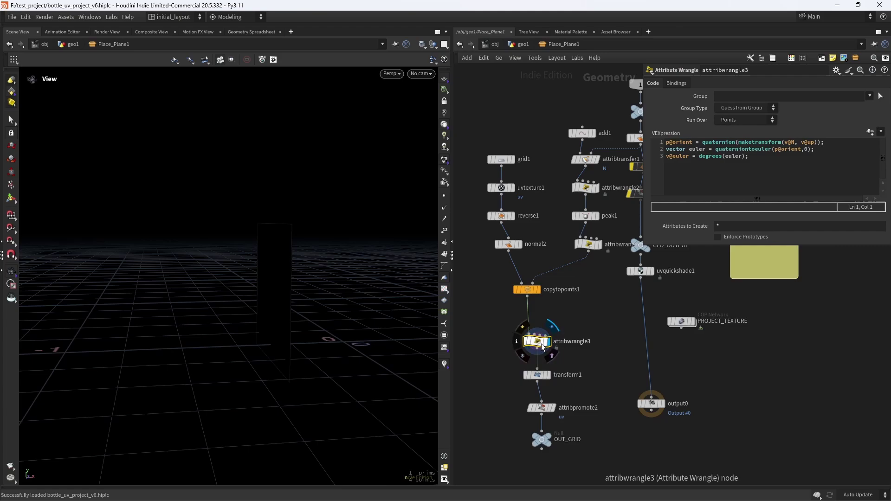
# Step: Display and select transform1, and examine the rotated and scaled plane up close
pyautogui.click(552, 362)
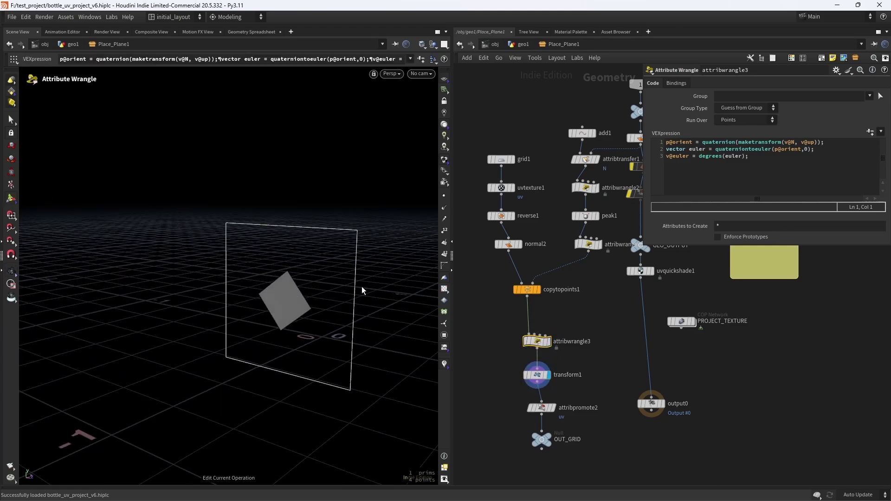
pyautogui.click(538, 369)
pyautogui.keyDown('alt'); pyautogui.scroll(8, 301, 314); pyautogui.keyUp('alt')
pyautogui.keyDown('alt'); pyautogui.moveTo(278, 312); pyautogui.dragTo(261, 306); pyautogui.keyUp('alt')
pyautogui.keyDown('alt'); pyautogui.scroll(2, 261, 308); pyautogui.keyUp('alt')
# Step: Bypass and re-enable attribwrangle3 to compare its effect, and widen transform1's parameters to read the pivot rotate expressions
pyautogui.click(525, 329)
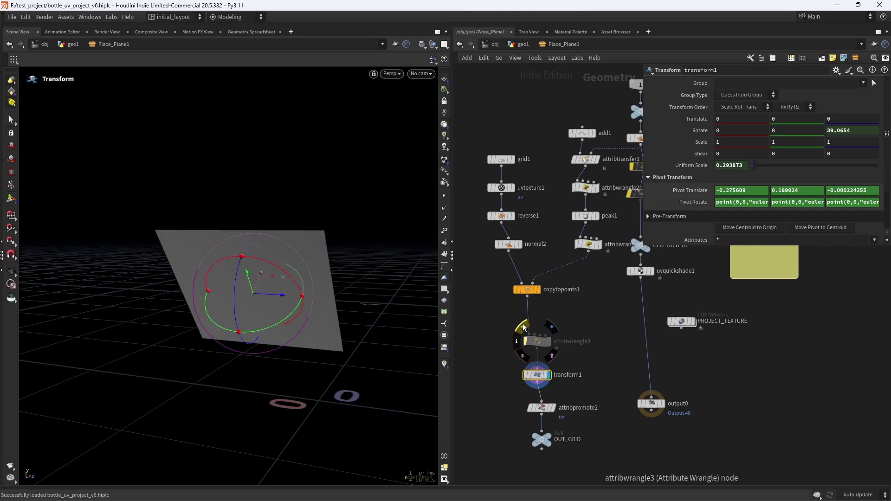
pyautogui.click(523, 328)
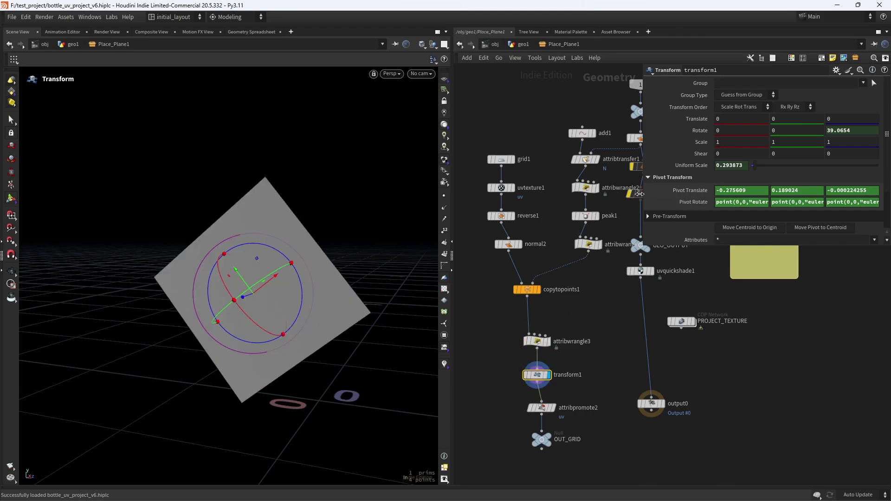
pyautogui.moveTo(640, 194); pyautogui.dragTo(557, 195)
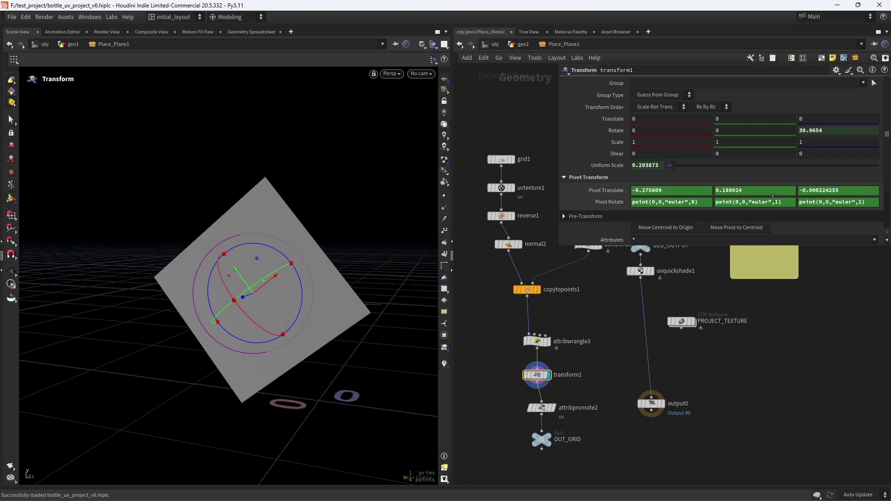
# Step: Display and select attribwrangle3 with the whole plane in view to examine its quaternion and euler code
pyautogui.click(551, 329)
pyautogui.click(539, 340)
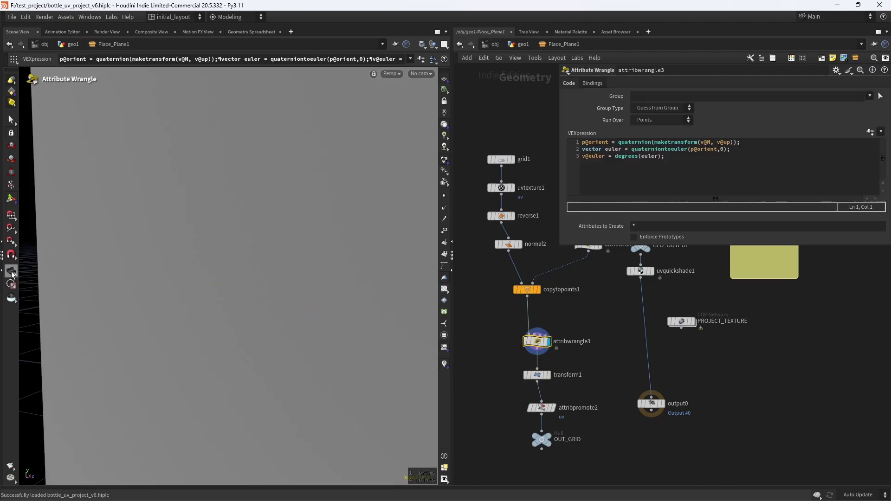
pyautogui.keyDown('alt'); pyautogui.moveTo(274, 257); pyautogui.dragTo(261, 261, button='right'); pyautogui.keyUp('alt')
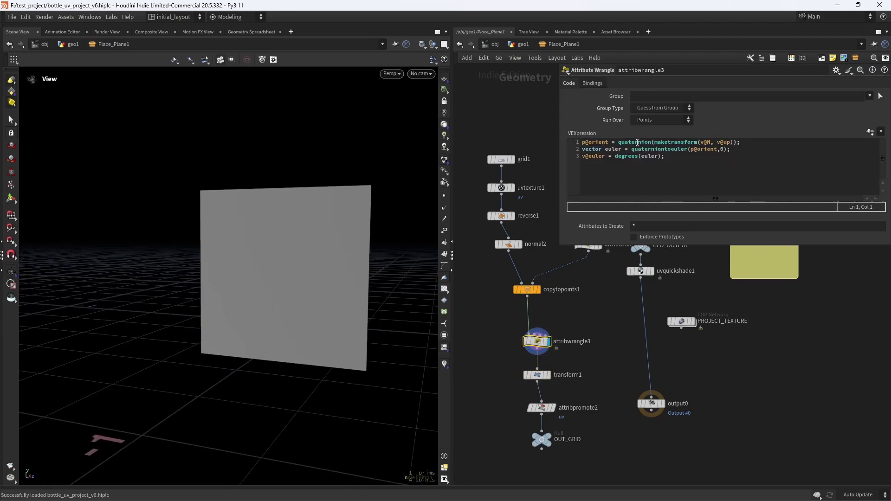
# Step: Display copytopoints1 and visualize its N and up point attributes on the plane
pyautogui.moveTo(538, 279); pyautogui.dragTo(526, 304, button='middle')
pyautogui.click(529, 300)
pyautogui.click(494, 314)
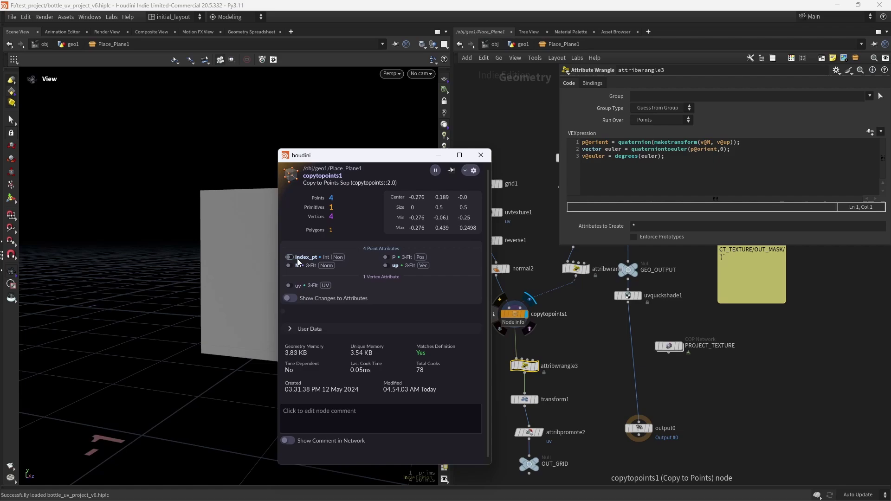
pyautogui.click(291, 265)
pyautogui.click(389, 267)
pyautogui.press('Escape')
pyautogui.moveTo(328, 282); pyautogui.dragTo(302, 246, button='right')
pyautogui.moveTo(302, 246); pyautogui.dragTo(323, 246)
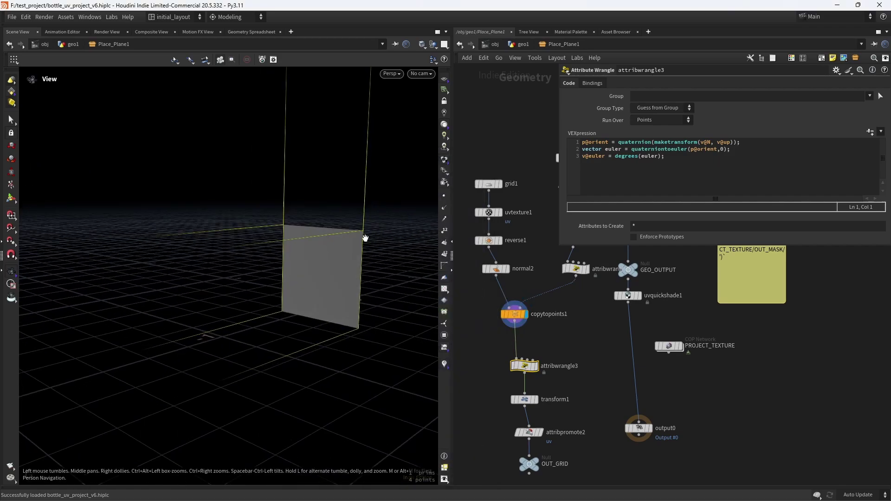
# Step: Visualize the orient attribute of attribwrangle3, and display transform1 to examine the rotated plane's axes
pyautogui.click(505, 366)
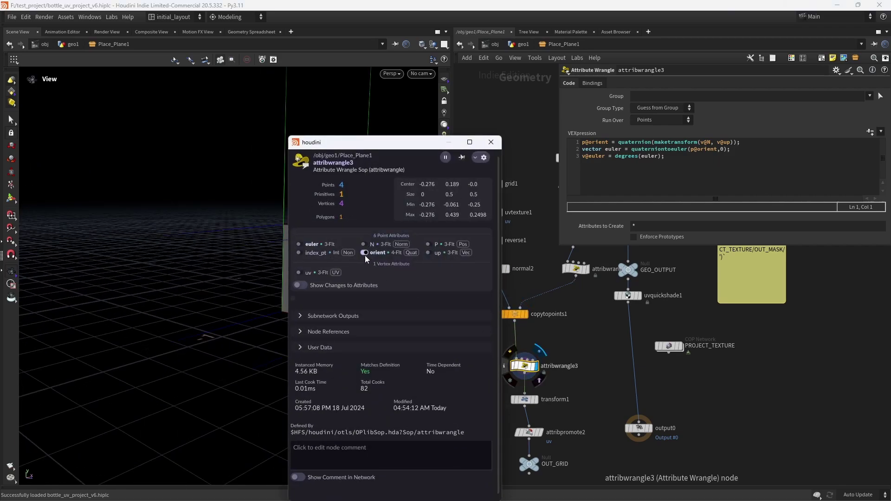
pyautogui.click(491, 142)
pyautogui.moveTo(332, 269); pyautogui.dragTo(355, 269)
pyautogui.click(537, 400)
pyautogui.moveTo(322, 279); pyautogui.dragTo(338, 280, button='right')
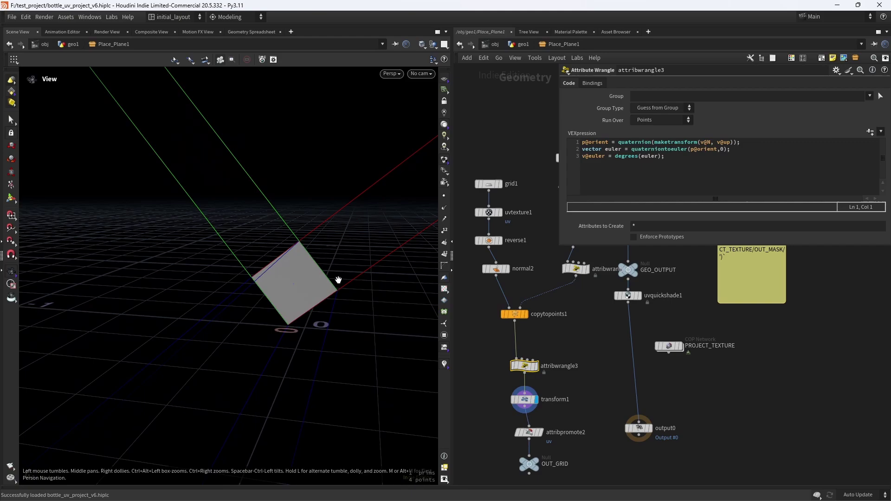
# Step: Compare the plane at attribwrangle3 and transform1, and select transform1 to read its centroid and euler pivot expressions
pyautogui.click(528, 369)
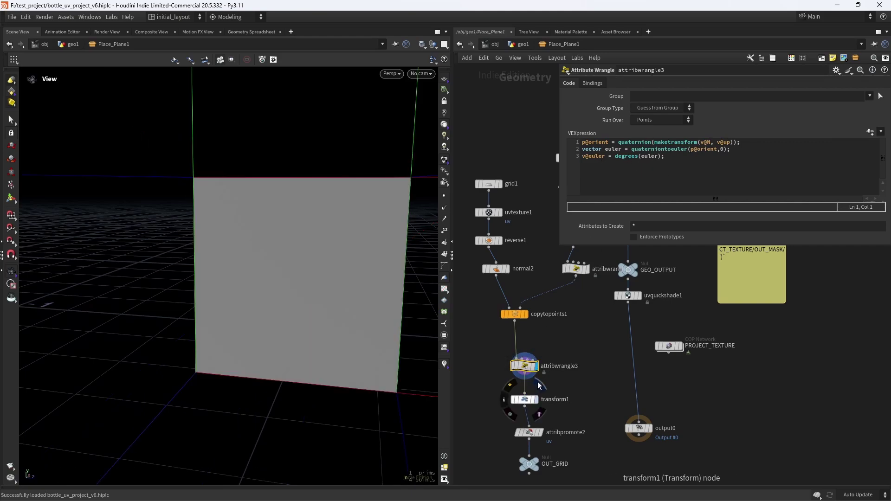
pyautogui.click(531, 397)
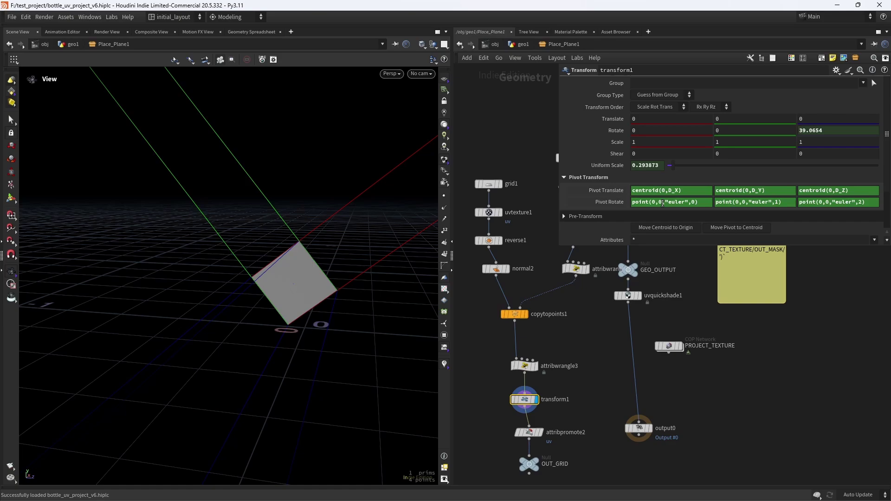
pyautogui.moveTo(582, 357); pyautogui.dragTo(587, 307, button='middle')
pyautogui.moveTo(302, 322); pyautogui.dragTo(320, 321)
# Step: Return to the geo1 network and view the bottle geometry from another angle
pyautogui.click(527, 45)
pyautogui.moveTo(372, 263); pyautogui.dragTo(305, 296)
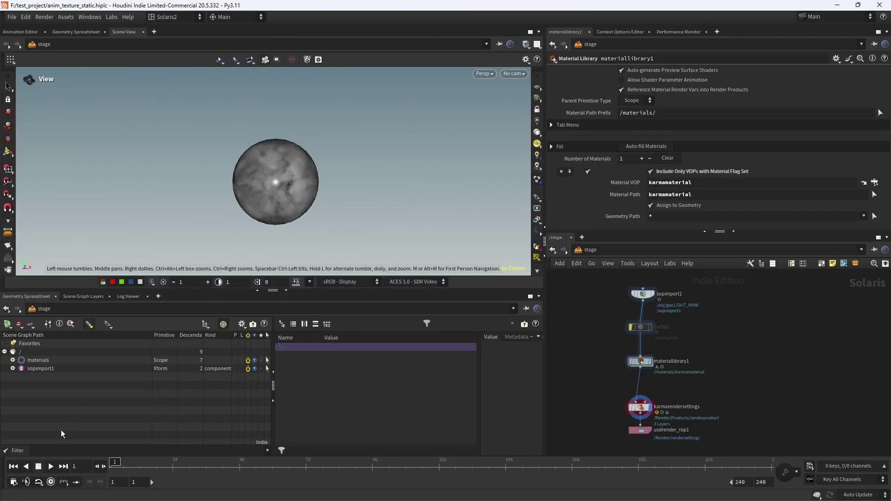
# Step: Play the sphere's animated texture in the Solaris stage and return the timeline to frame 1
pyautogui.click(50, 466)
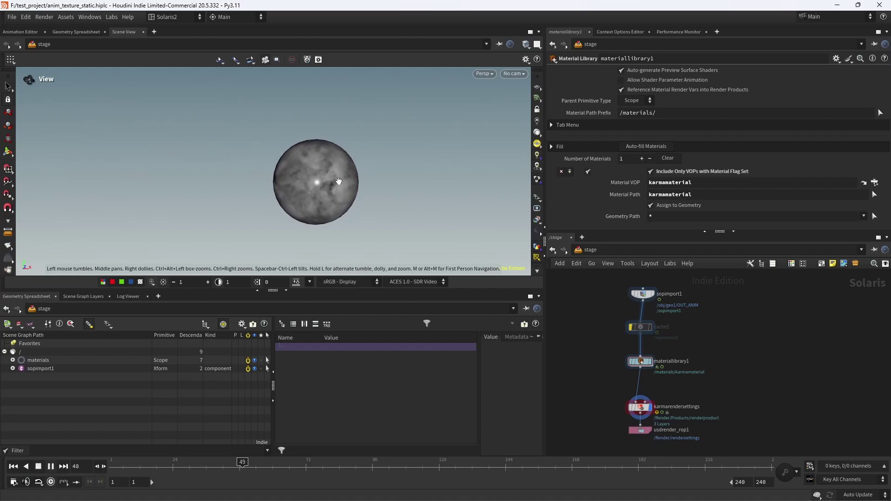
pyautogui.click(102, 466)
pyautogui.moveTo(102, 466)
pyautogui.mouseDown()
pyautogui.moveTo(141, 455)
pyautogui.moveTo(269, 462)
pyautogui.moveTo(107, 457)
pyautogui.mouseUp()
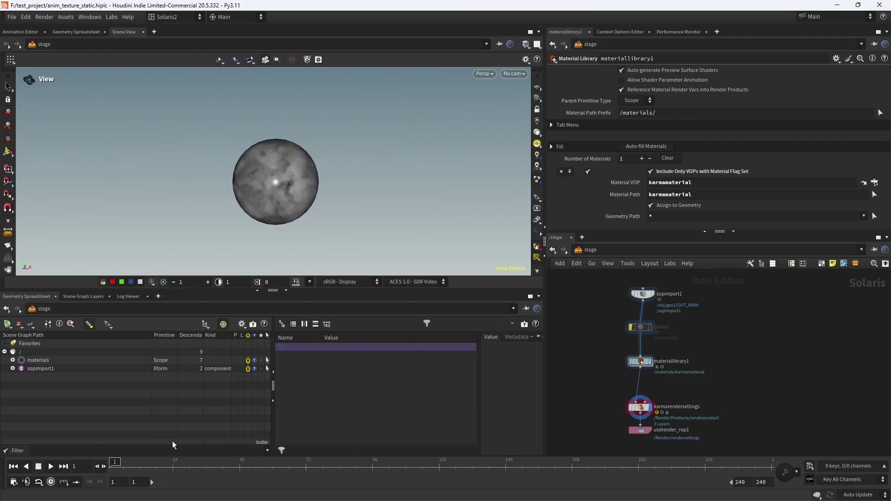
# Step: Open the karmamaterial network inside materiallibrary1 and inspect the Karma Hex-Tiled Triplanar node's settings and position input
pyautogui.doubleClick(646, 363)
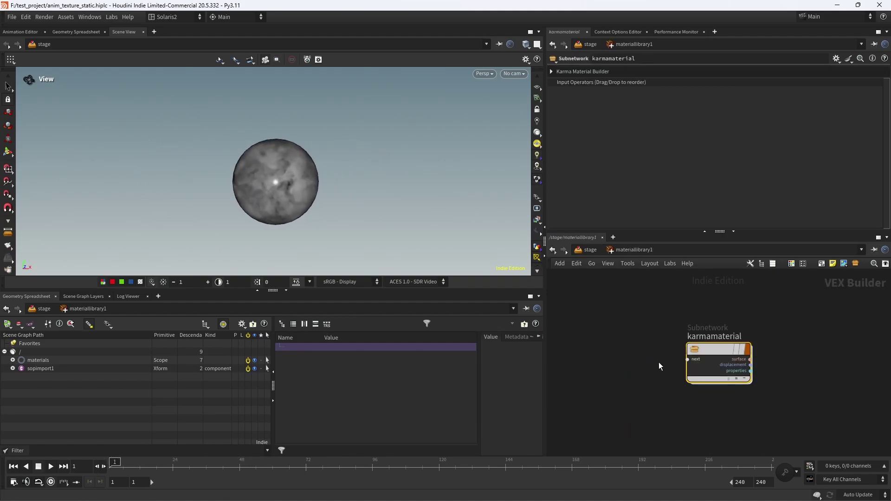
pyautogui.doubleClick(715, 354)
pyautogui.scroll(1, 643, 306)
pyautogui.moveTo(681, 334); pyautogui.dragTo(599, 302, button='middle')
pyautogui.moveTo(692, 311); pyautogui.dragTo(579, 316, button='middle')
pyautogui.click(715, 331)
pyautogui.moveTo(567, 396); pyautogui.dragTo(591, 278, button='middle')
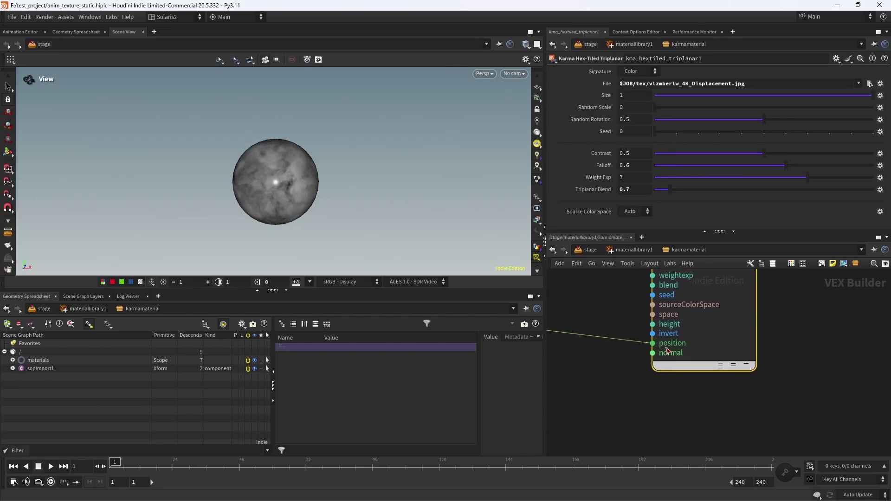
# Step: Disconnect the rest geometry property node from the hex-tiled triplanar's position input and play the sphere animation from frame 1
pyautogui.moveTo(549, 367); pyautogui.dragTo(724, 387, button='middle')
pyautogui.moveTo(608, 425); pyautogui.dragTo(688, 434, button='middle')
pyautogui.moveTo(688, 431); pyautogui.dragTo(590, 298)
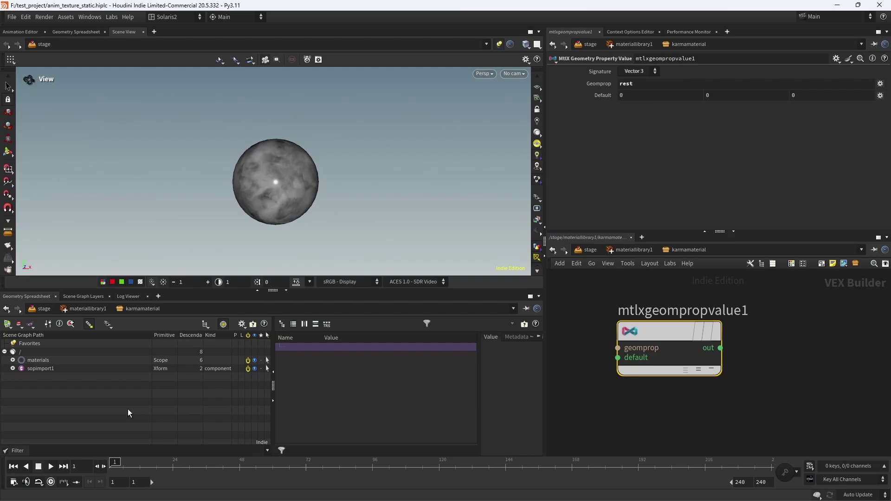
pyautogui.moveTo(137, 467); pyautogui.dragTo(109, 468)
pyautogui.click(51, 468)
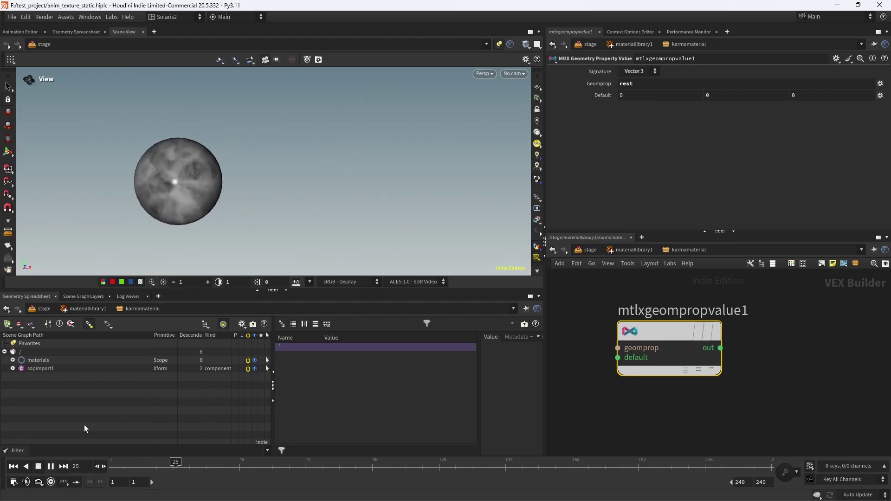
# Step: Return to the stage network, select the cache1 node, and turn off its bypass
pyautogui.press('u')
pyautogui.press('u')
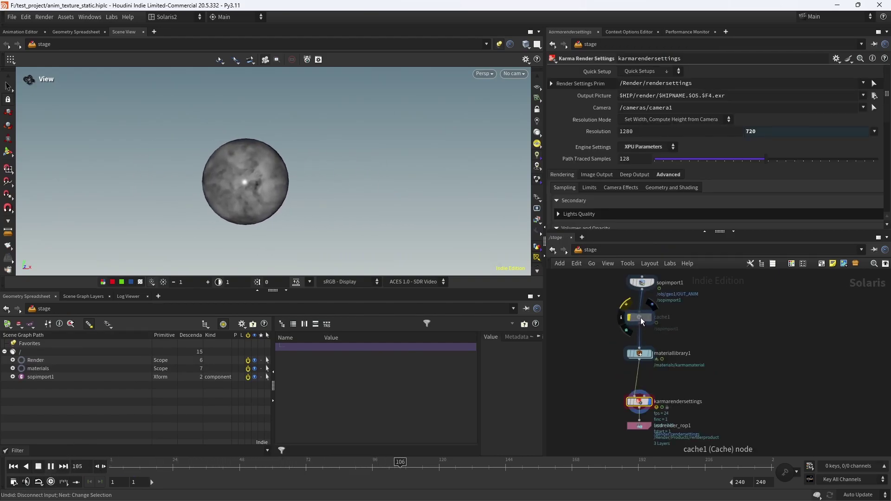
pyautogui.click(641, 317)
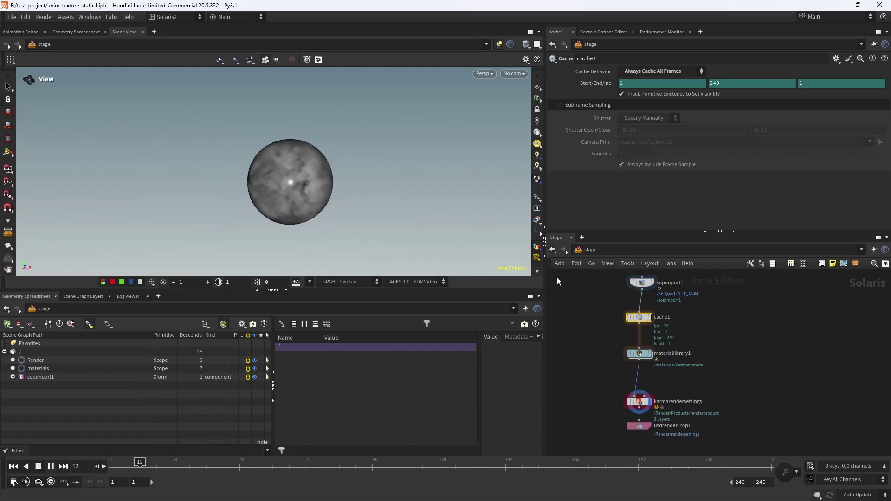
pyautogui.click(628, 306)
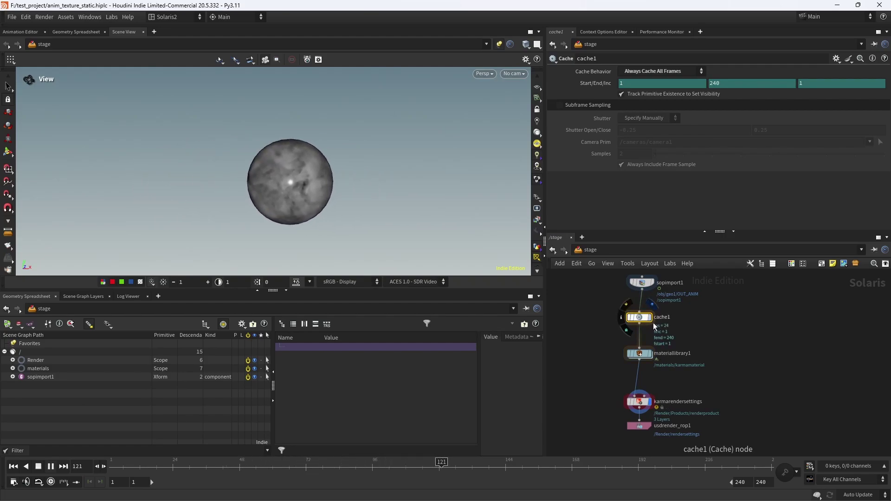
# Step: Examine the active cache1 node between sopimport1 and materiallibrary1 during playback, and stop the animation
pyautogui.scroll(4, 655, 356)
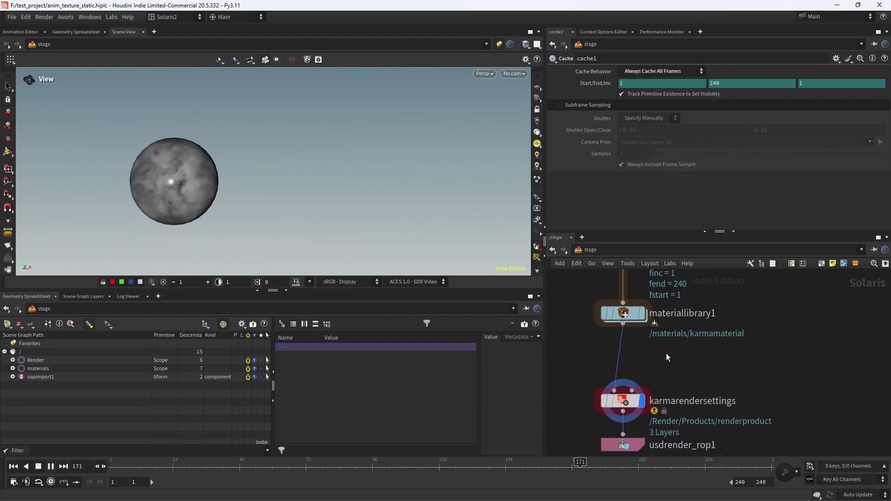
pyautogui.moveTo(678, 321); pyautogui.dragTo(687, 392, button='middle')
pyautogui.click(606, 318)
pyautogui.click(618, 328)
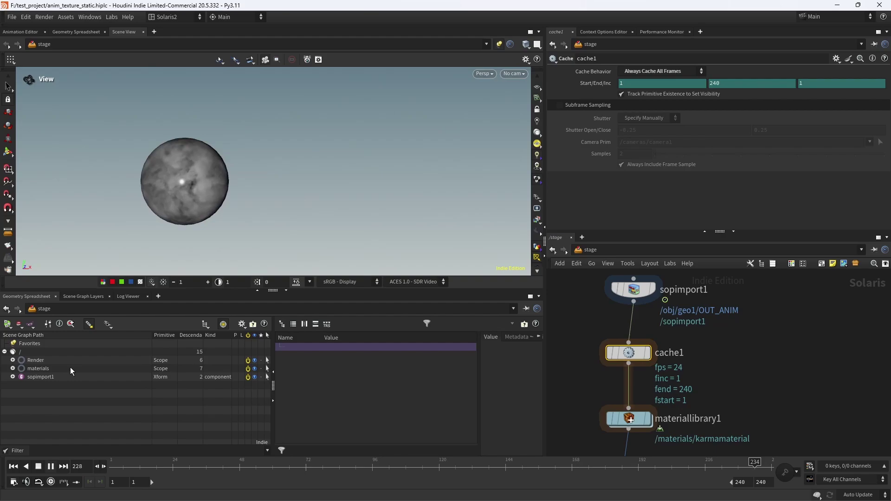
pyautogui.click(38, 467)
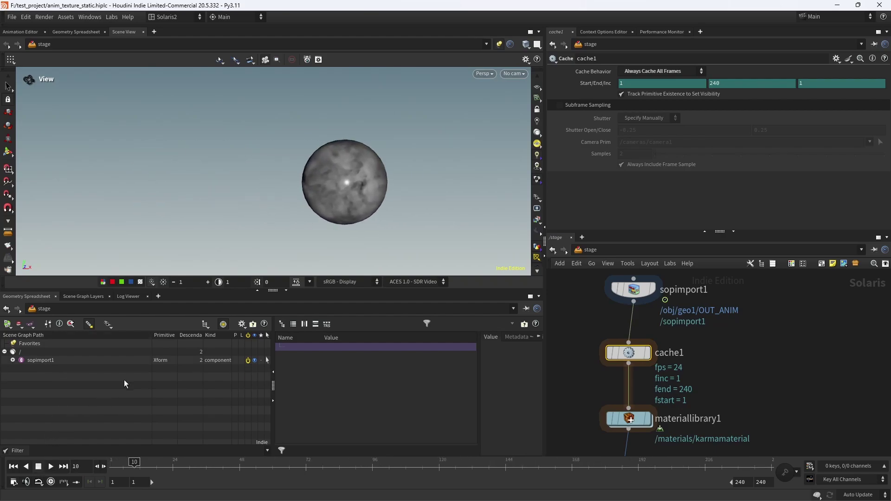